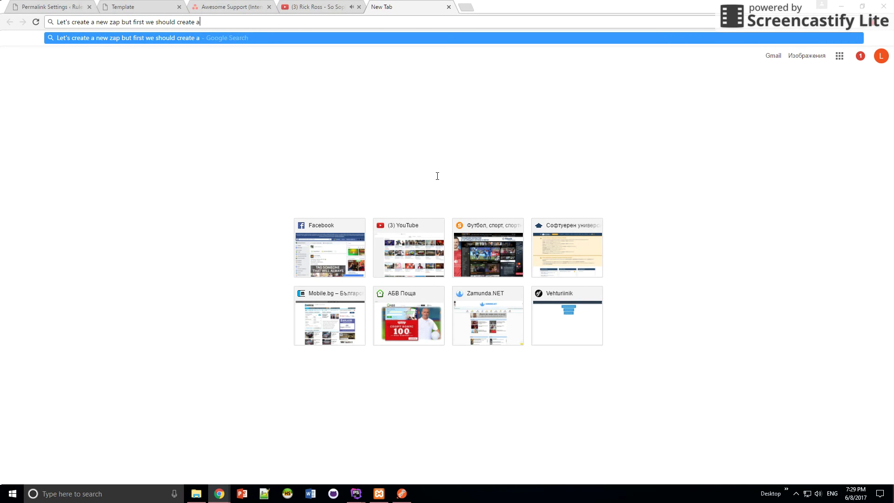
key(BackSpace)
key(BackSpace)
key(BackSpace)
Search Google for 'create a new zap zapier' and open Zapier's Creating a Zap help page.
text(:))
key(ctrl+shift+Left)
key(ctrl+shift+Left)
key(ctrl+shift+Left)
key(ctrl+shift+Left)
key(ctrl+shift+Left)
key(ctrl+shift+Left)
key(ctrl+shift+Left)
key(ctrl+shift+Left)
key(ctrl+shift+Left)
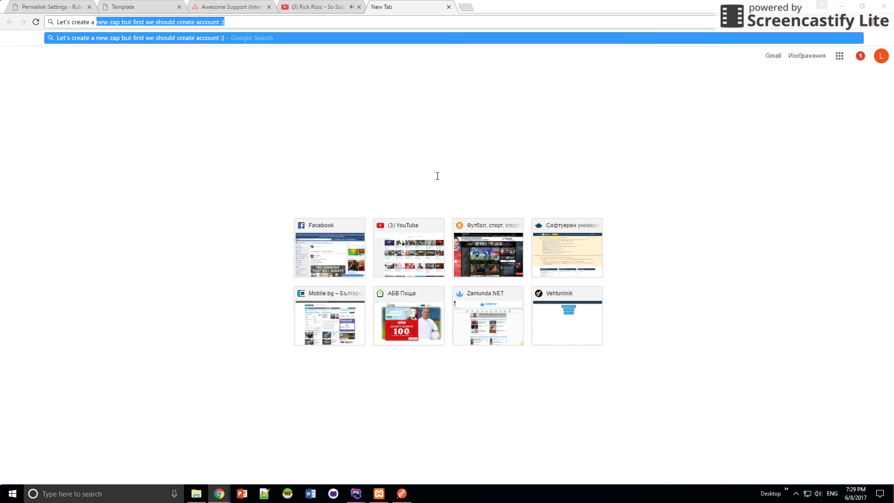
key(BackSpace)
key(BackSpace)
key(BackSpace)
key(BackSpace)
key(BackSpace)
key(BackSpace)
key(BackSpace)
key(BackSpace)
key(BackSpace)
key(BackSpace)
key(BackSpace)
key(BackSpace)
key(BackSpace)
key(BackSpace)
key(BackSpace)
key(BackSpace)
text(create)
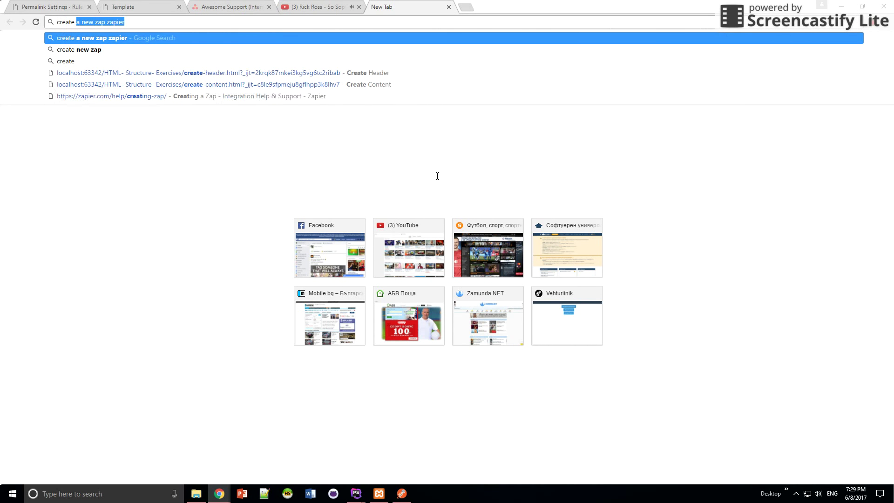
key(Return)
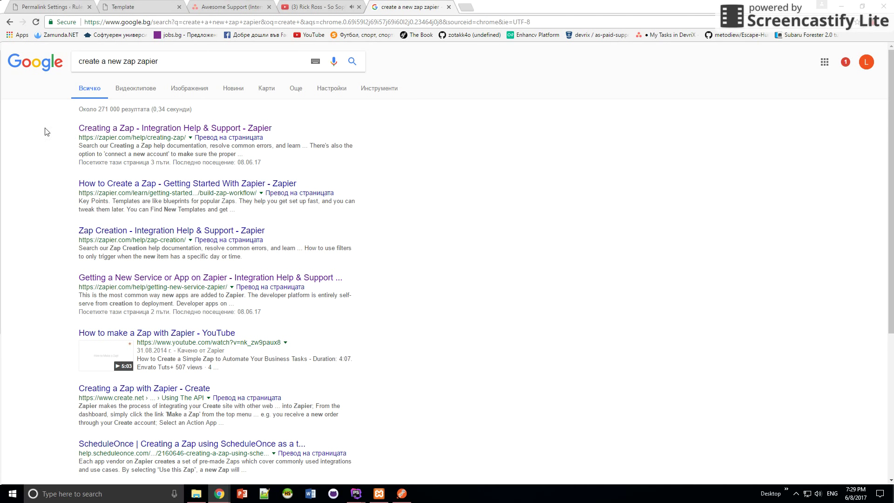
drag(65, 139, 117, 130)
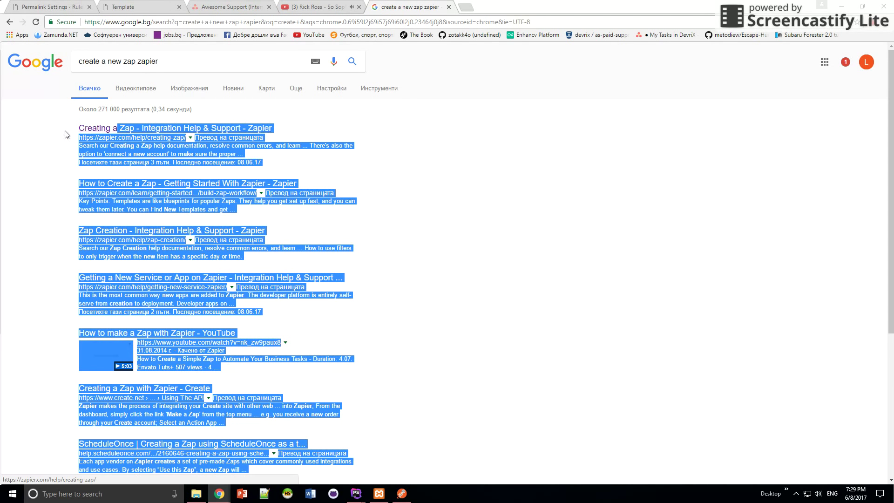
click(100, 130)
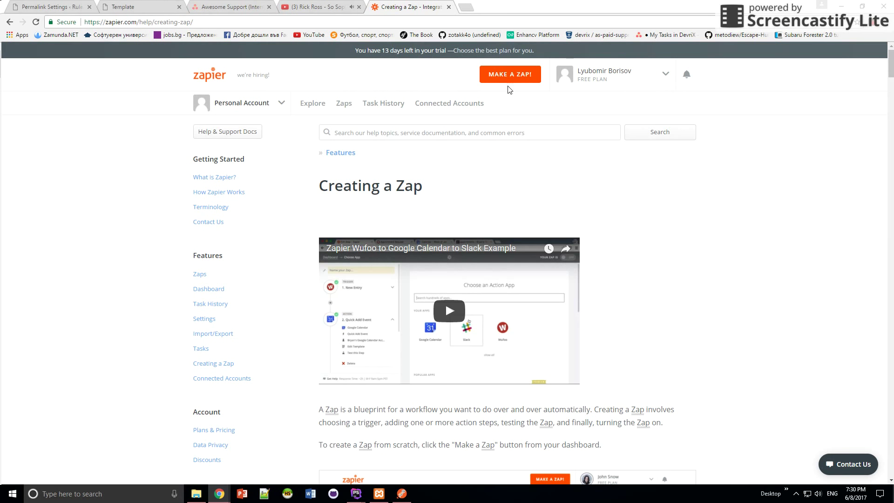
Start a new Zap with a Webhooks by Zapier Catch Hook trigger, skipping the child key option.
click(511, 78)
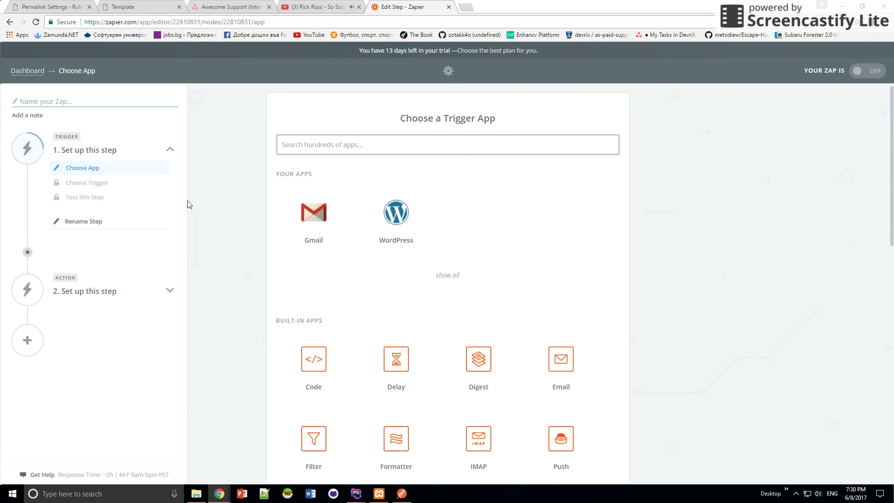
scroll(224, 214, down, 3)
scroll(233, 230, down, 1)
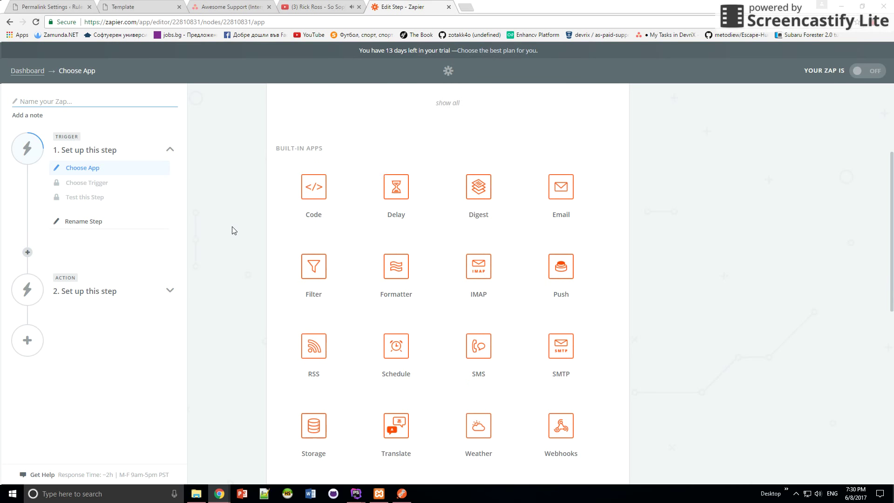
scroll(249, 240, down, 1)
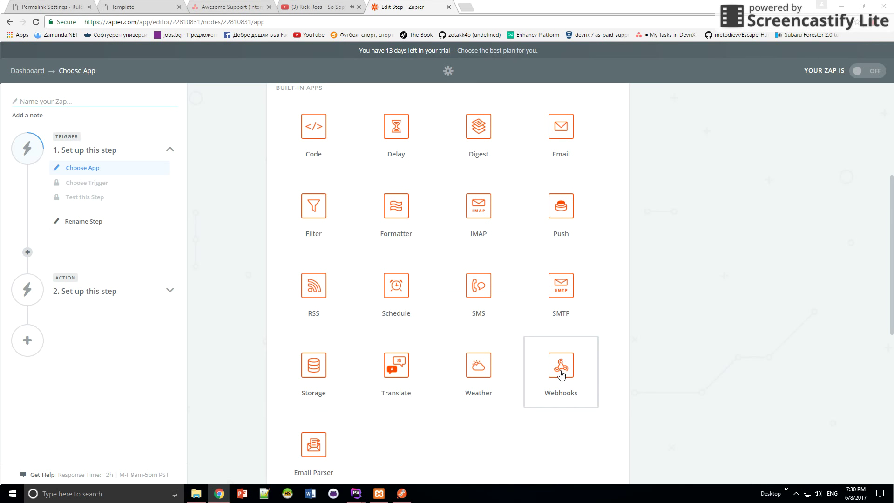
click(561, 375)
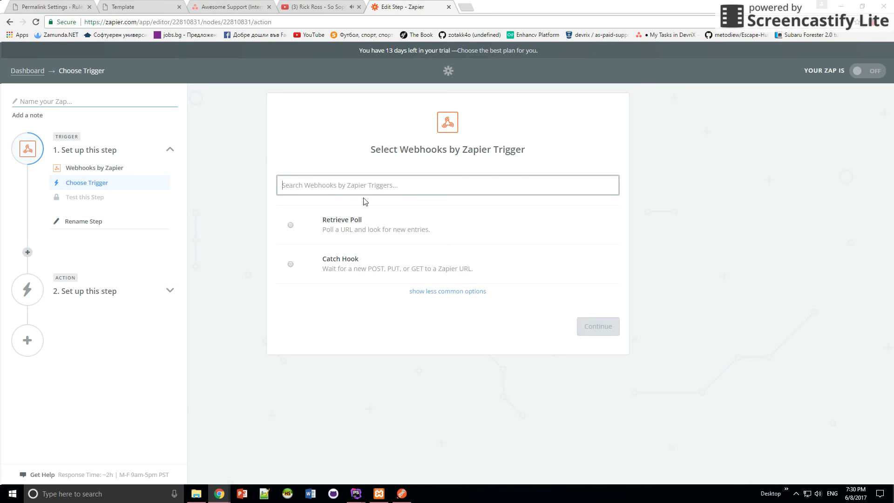
click(440, 292)
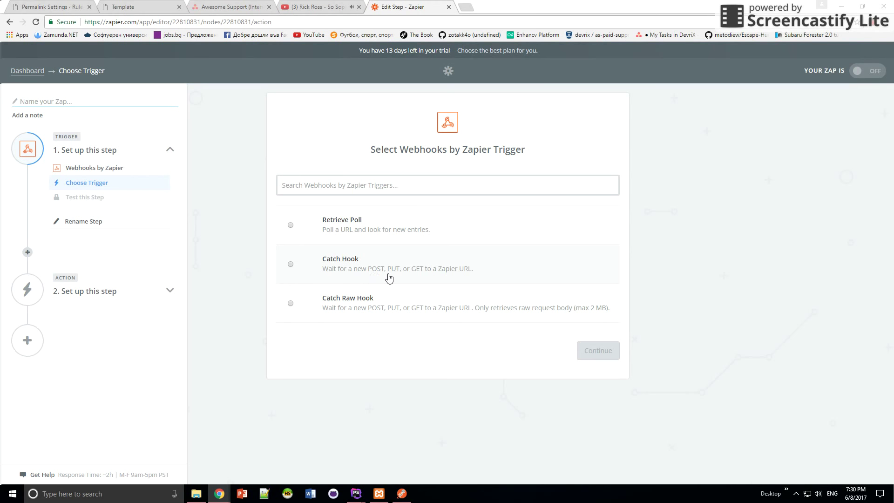
click(420, 277)
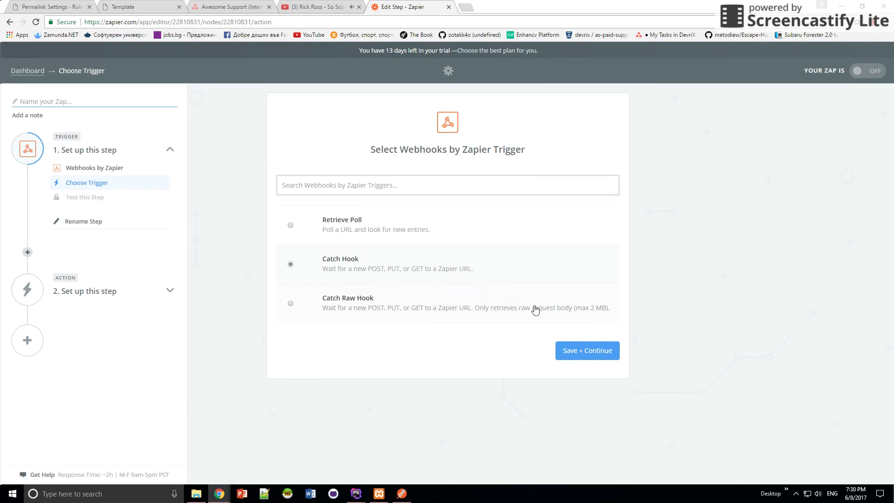
click(571, 352)
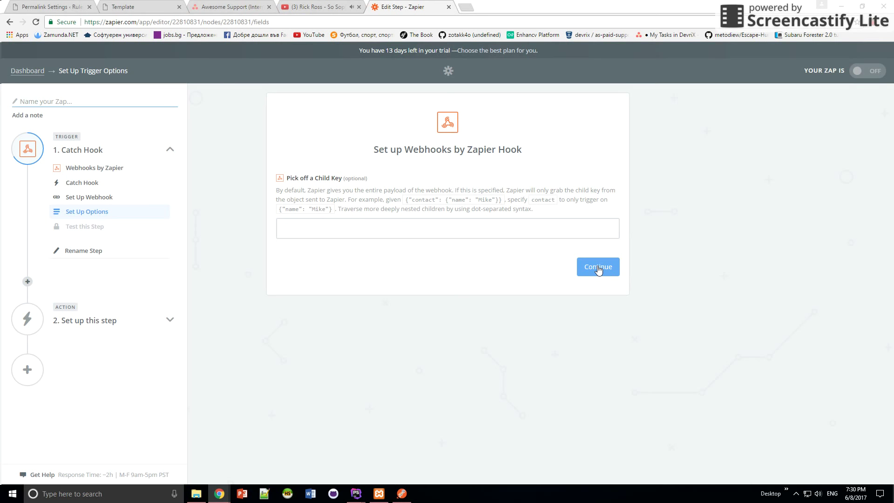
click(598, 269)
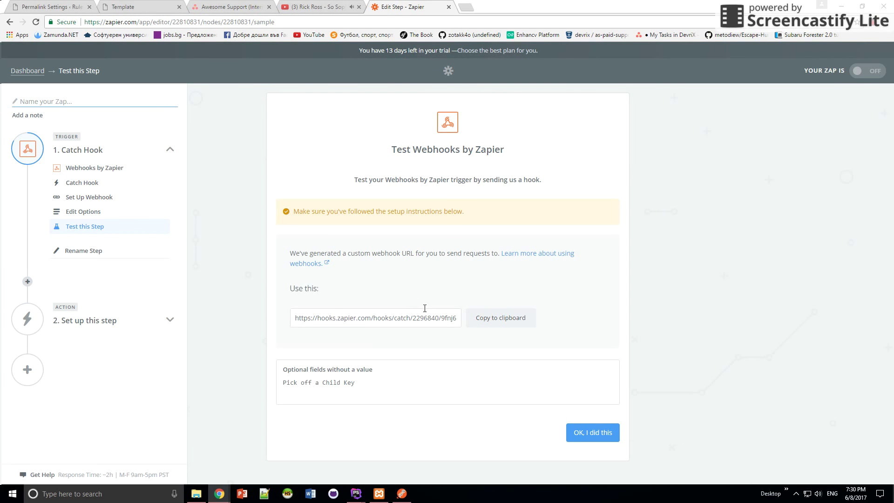
Copy the generated webhook URL and confirm so Zapier waits for a test hook.
click(340, 317)
double_click(347, 317)
click(412, 317)
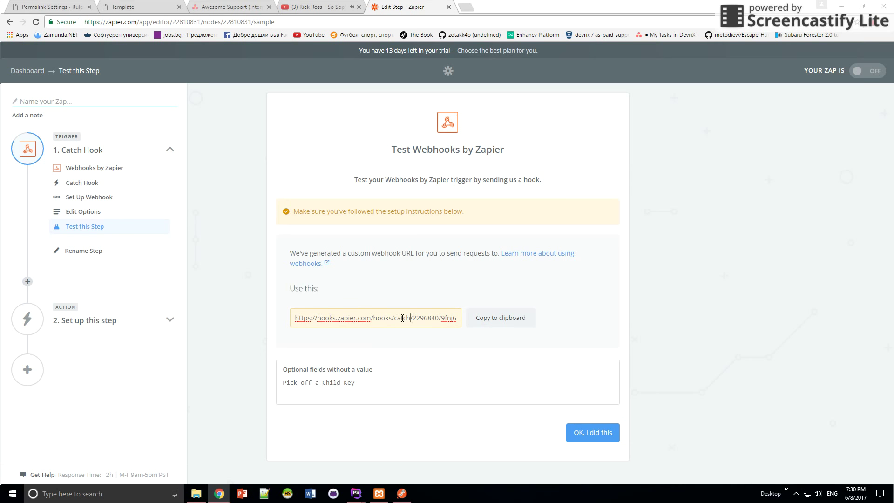
click(501, 320)
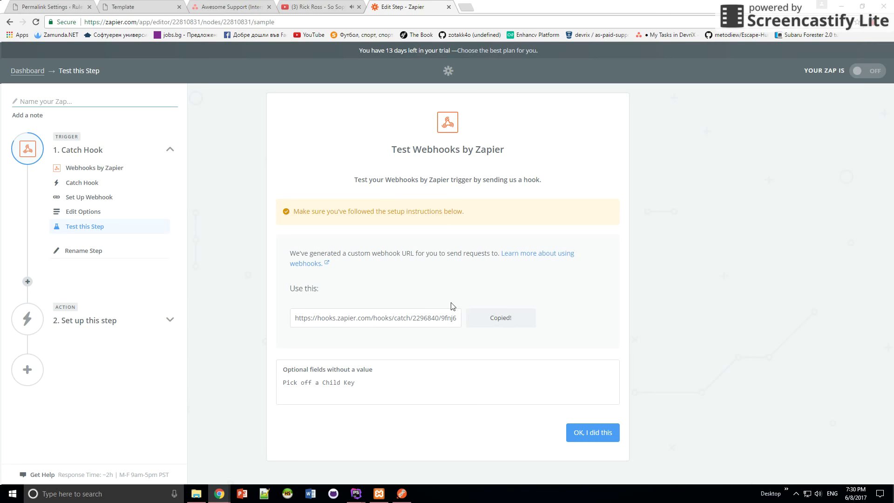
click(575, 434)
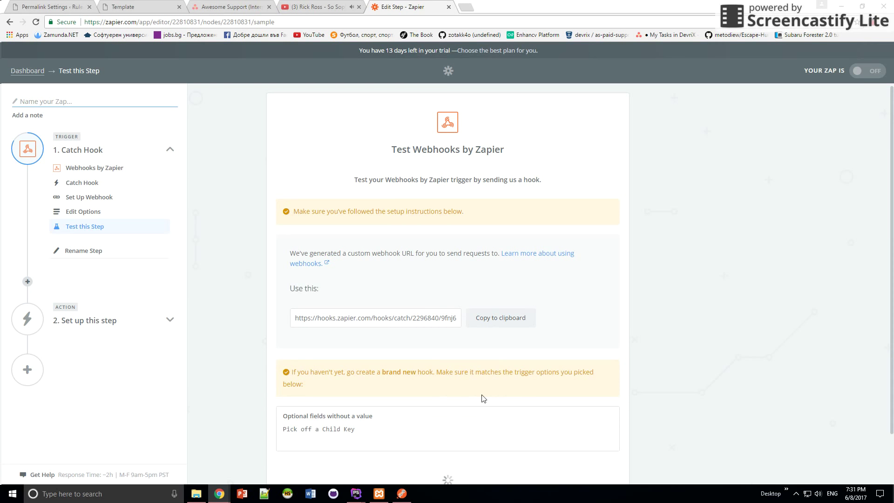
In Postman, paste the Zapier webhook URL as the request URL and set the method to POST.
click(401, 494)
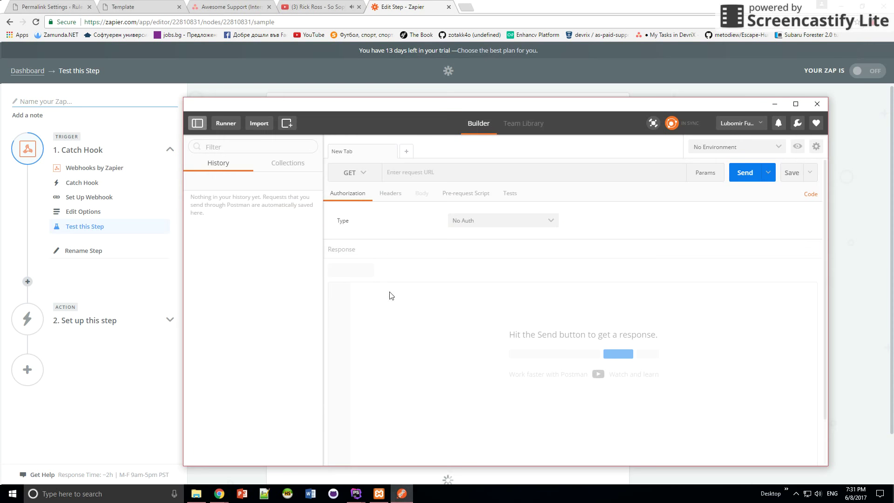
click(476, 177)
text(L)
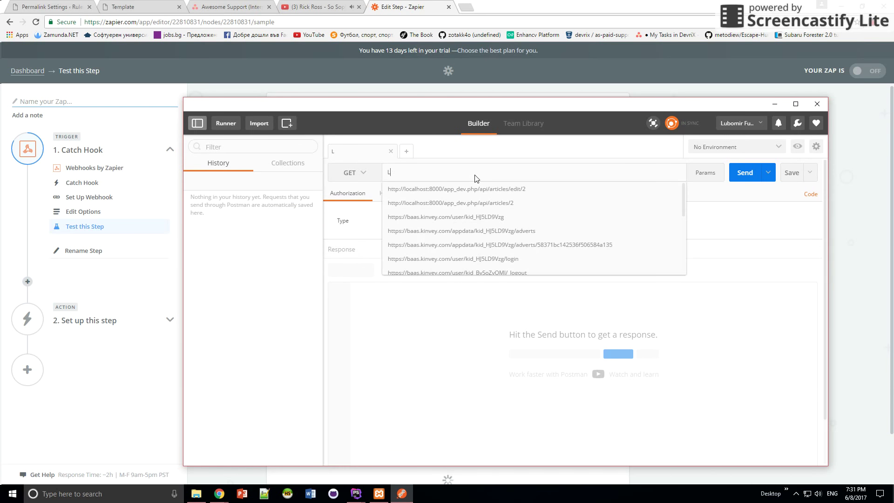
text(et's send a new post to the webhook we received !!)
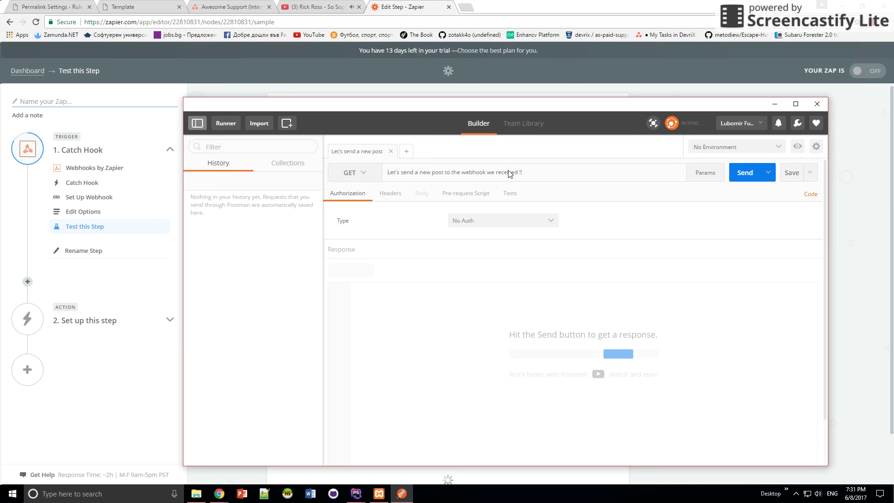
drag(533, 172, 386, 166)
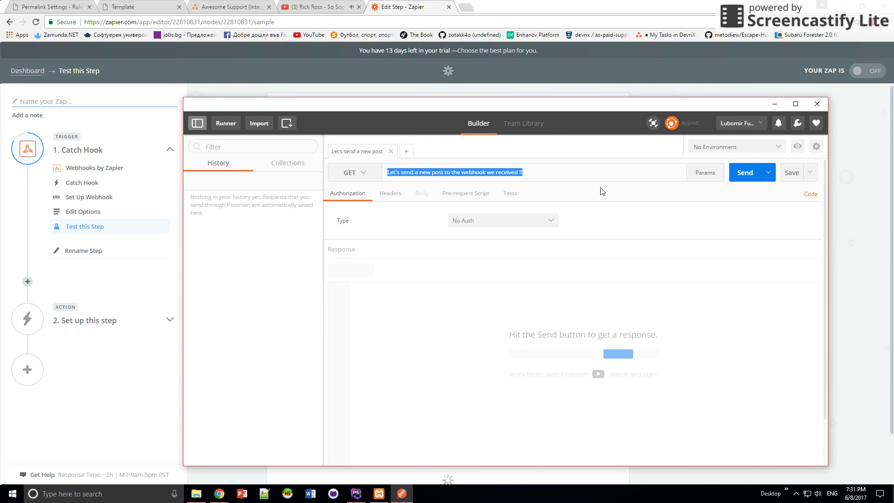
key(ctrl+v)
click(359, 179)
click(343, 206)
Give the request a raw JSON body holding a name object and send it.
click(425, 195)
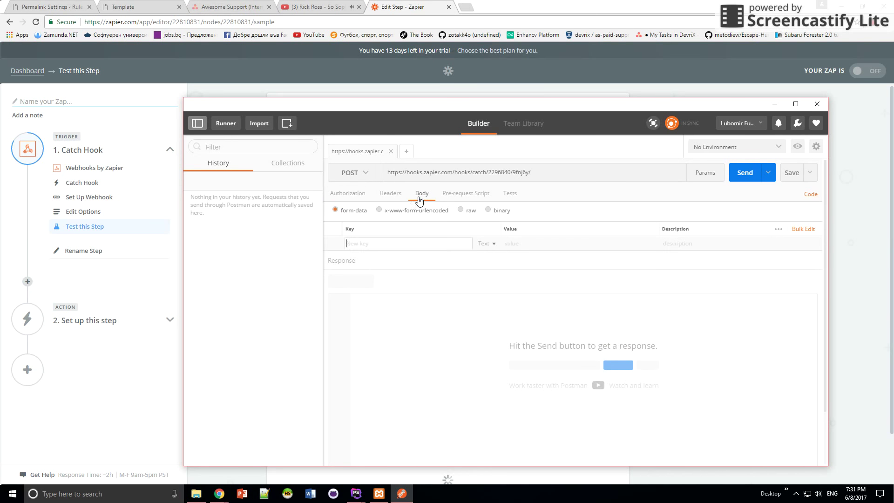
click(462, 210)
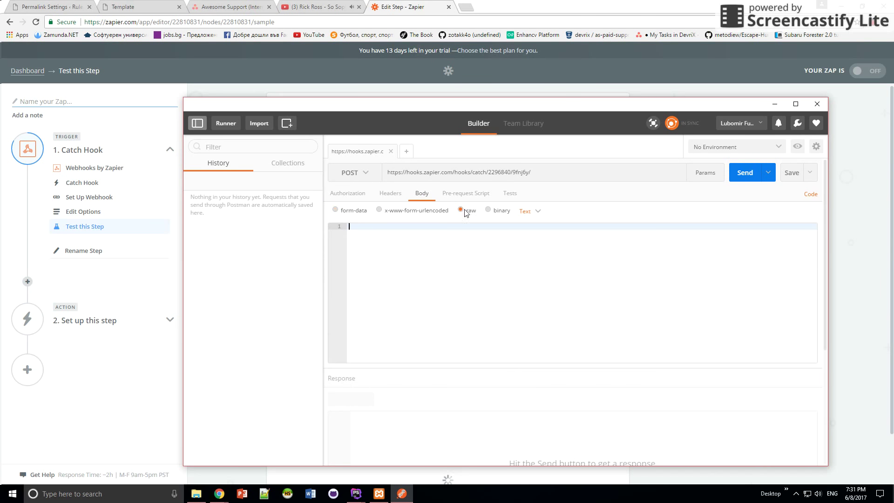
click(528, 212)
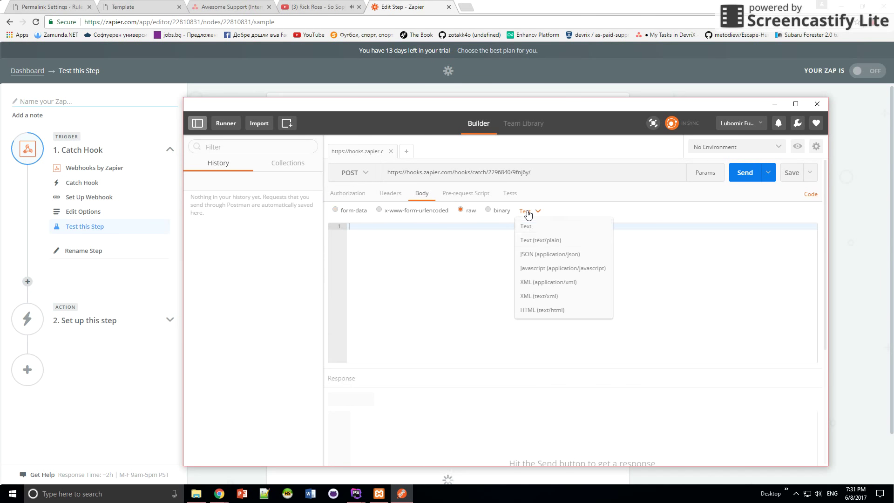
click(544, 254)
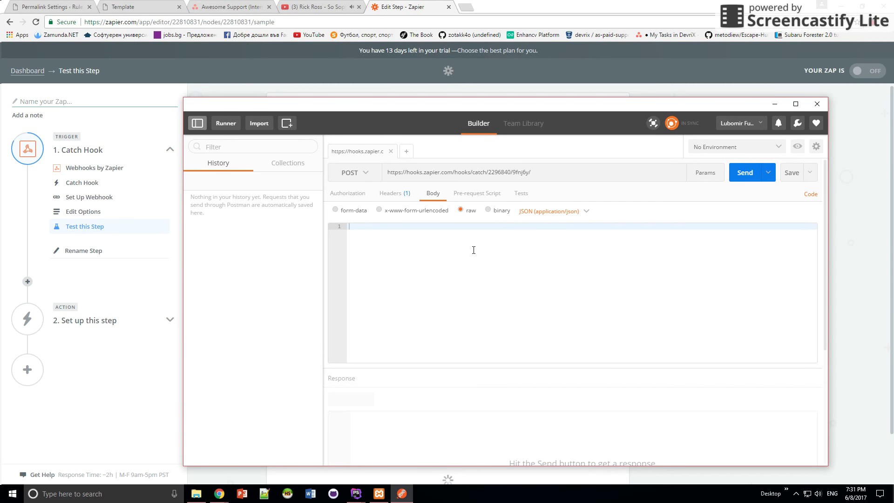
text({})
key(Return)
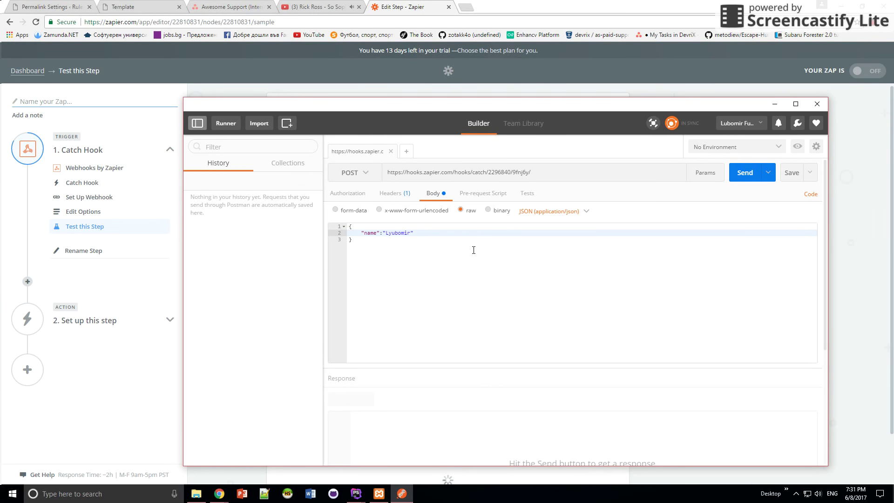
click(743, 180)
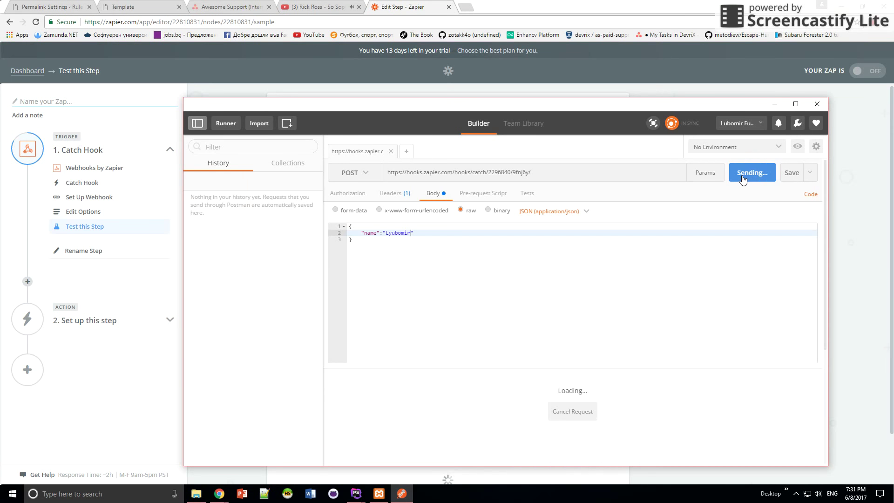
Check the 200 OK response status, then bring Zapier's successful test result back into view.
scroll(475, 323, down, 3)
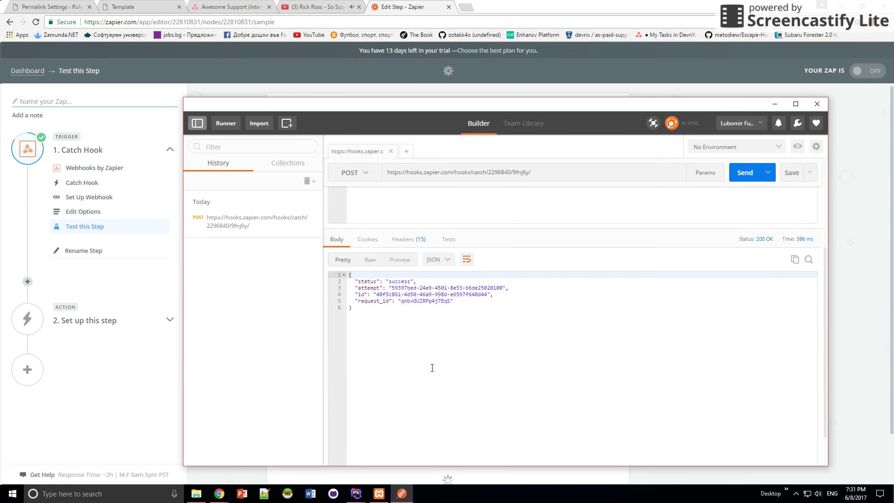
drag(455, 325, 417, 281)
click(414, 329)
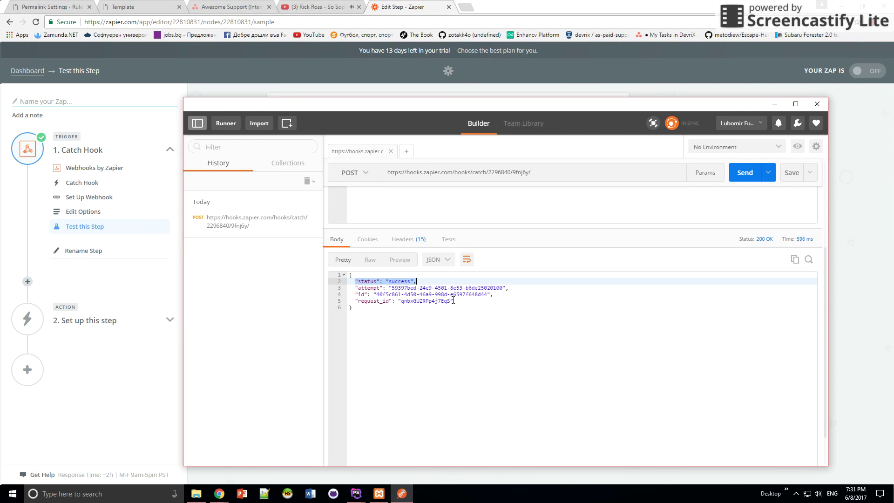
key(super+Down)
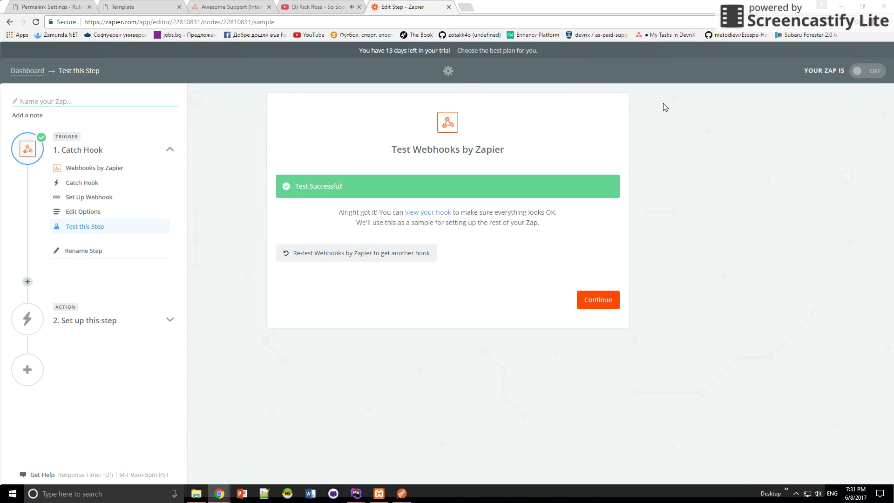
Continue to the action step and choose Gmail as the action app.
drag(368, 187, 292, 187)
click(409, 182)
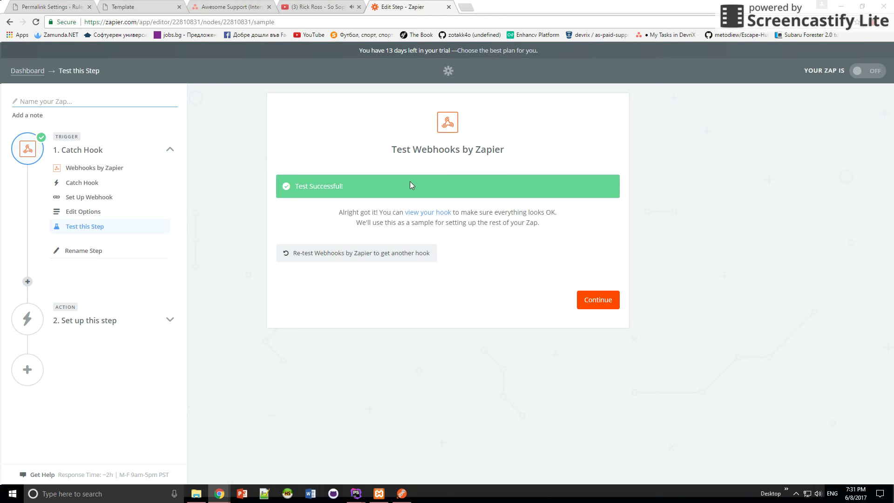
click(588, 298)
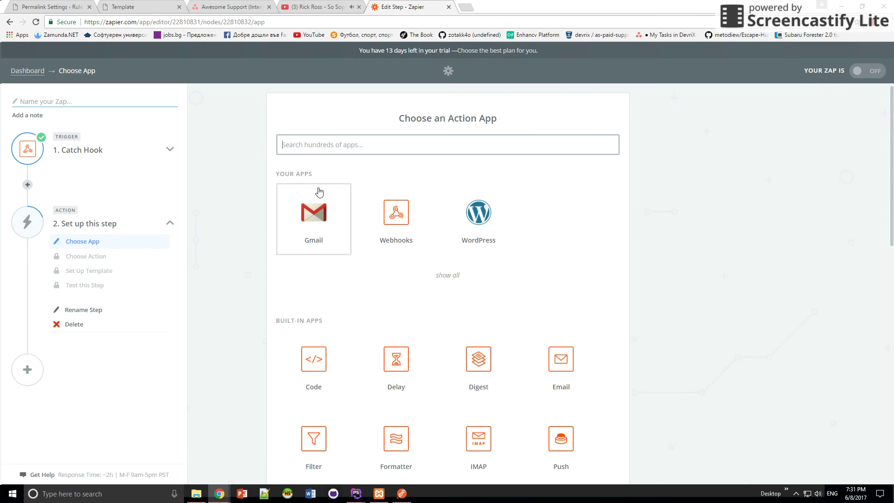
click(448, 144)
text(now we cho)
key(BackSpace)
key(BackSpace)
text(sho)
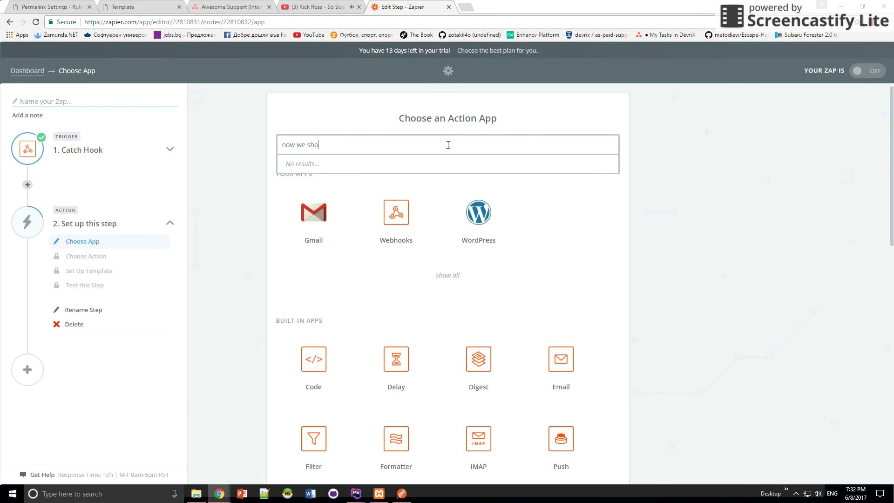
text(uld choose the action app :) i.e Gmail)
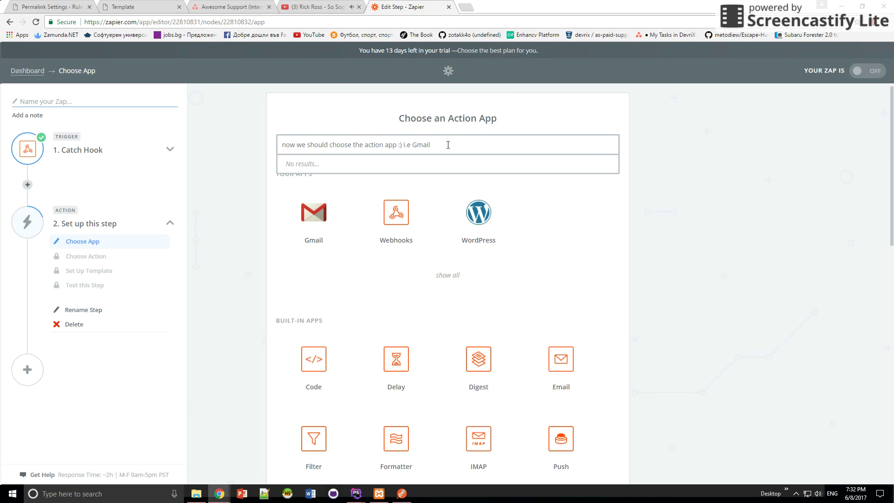
drag(445, 145, 272, 145)
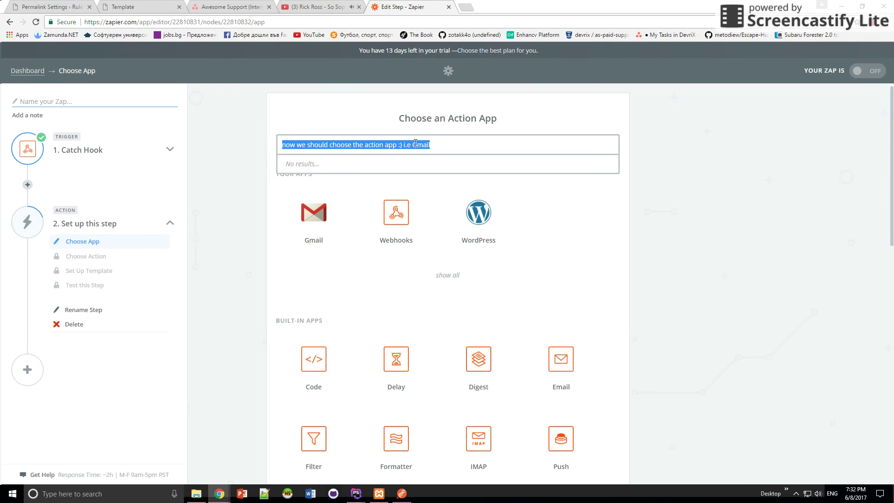
key(BackSpace)
click(253, 207)
click(316, 216)
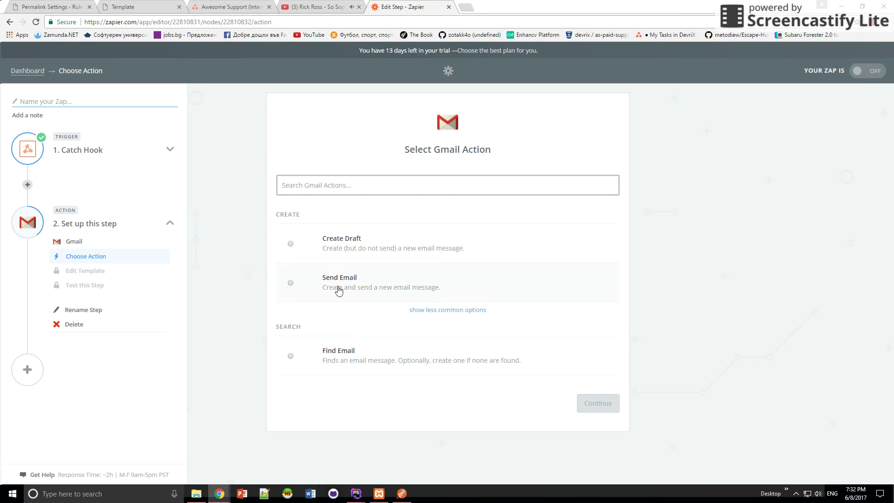
Select the Gmail Send Email action and save it.
click(422, 311)
scroll(251, 319, down, 1)
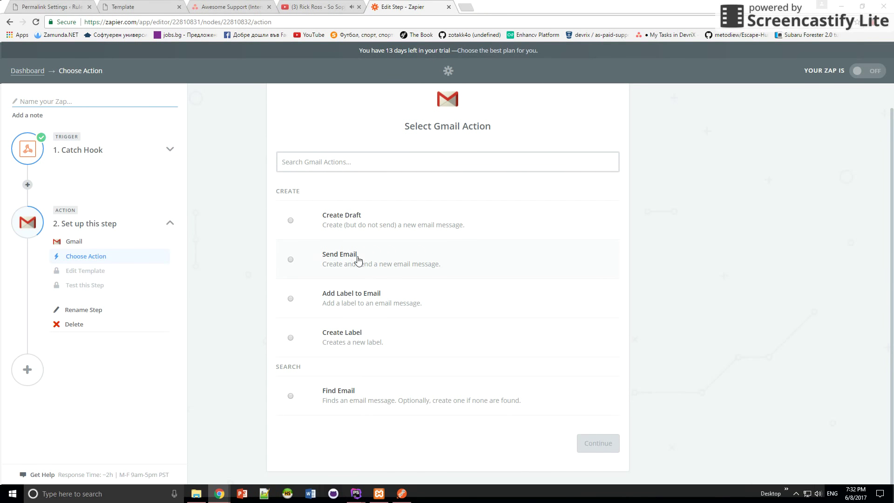
click(290, 260)
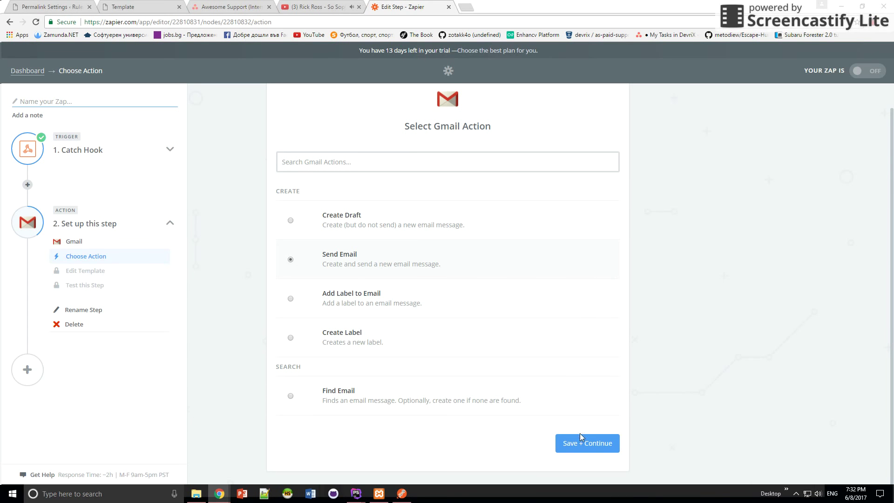
click(588, 444)
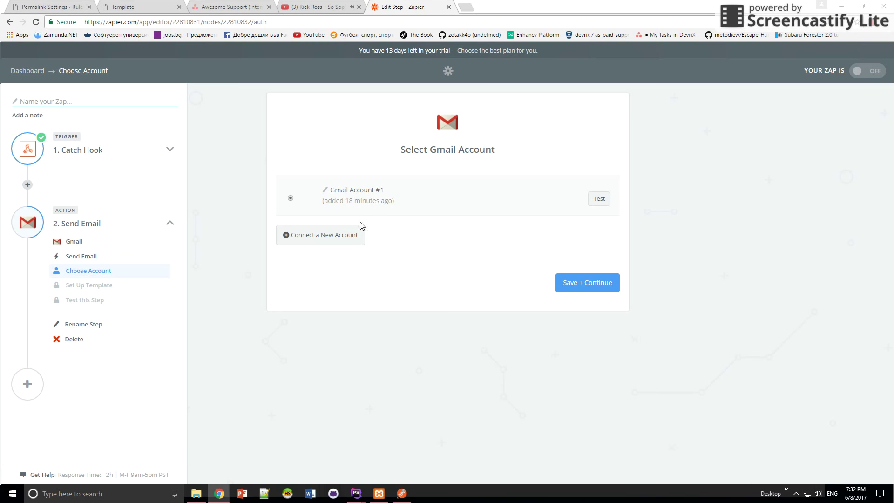
Connect and authorize a new Google account as Gmail Account #2, then continue to the template.
click(352, 240)
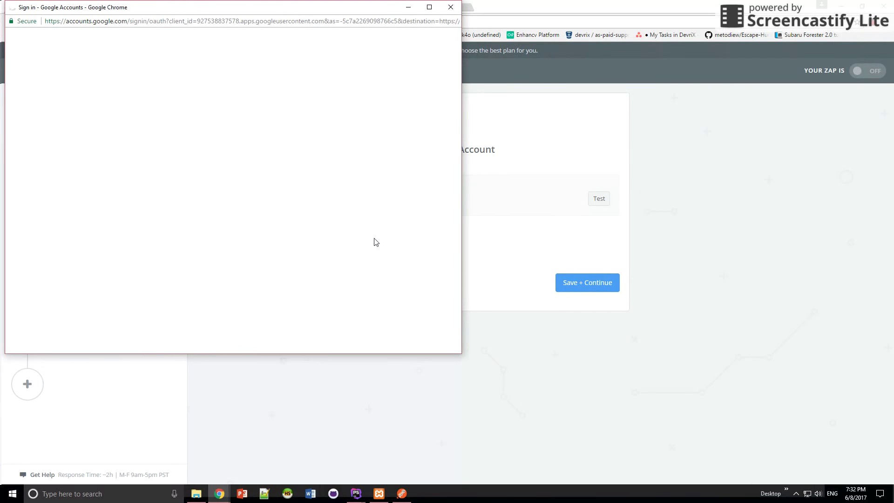
click(224, 168)
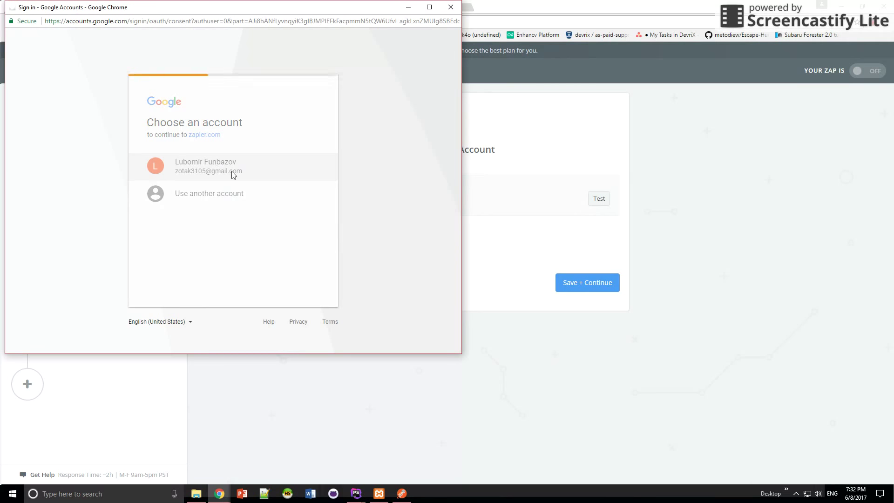
click(295, 278)
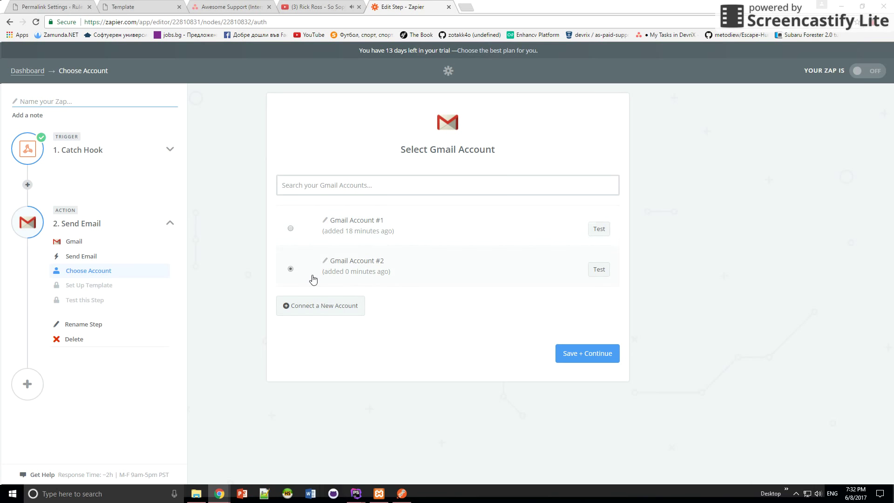
click(568, 357)
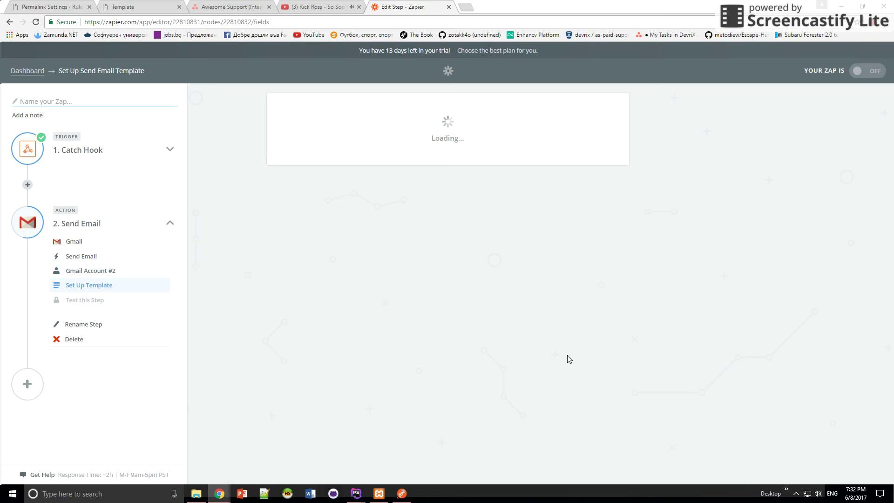
Enter the recipient's e-mail address in the To field.
click(378, 212)
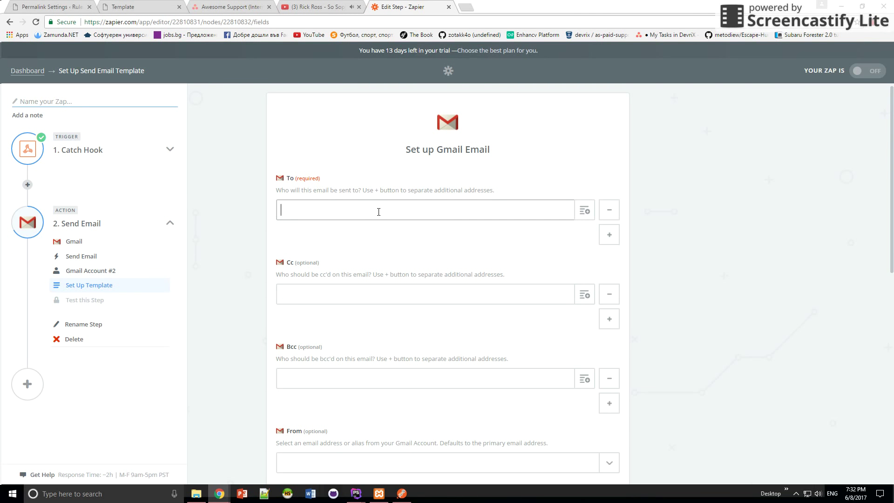
scroll(360, 225, down, 1)
scroll(400, 200, down, 3)
scroll(400, 199, down, 2)
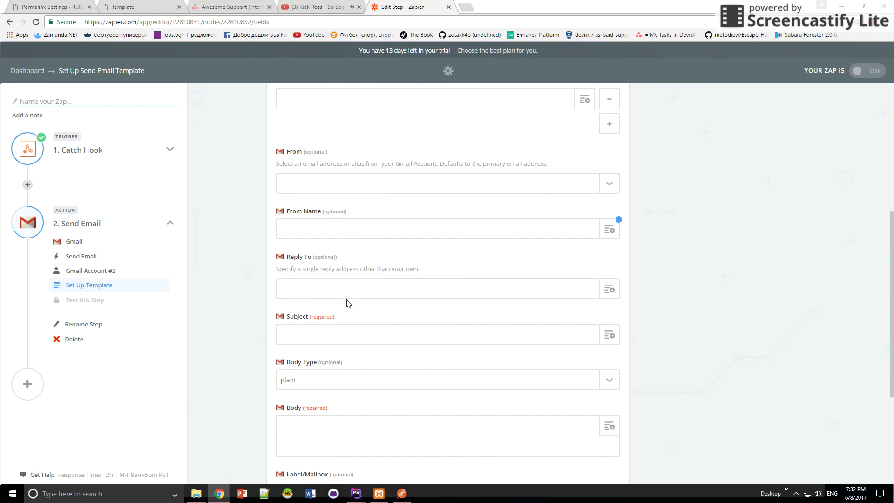
Set the email subject to 'Test Email From Zapier'.
click(342, 339)
text(Test Email)
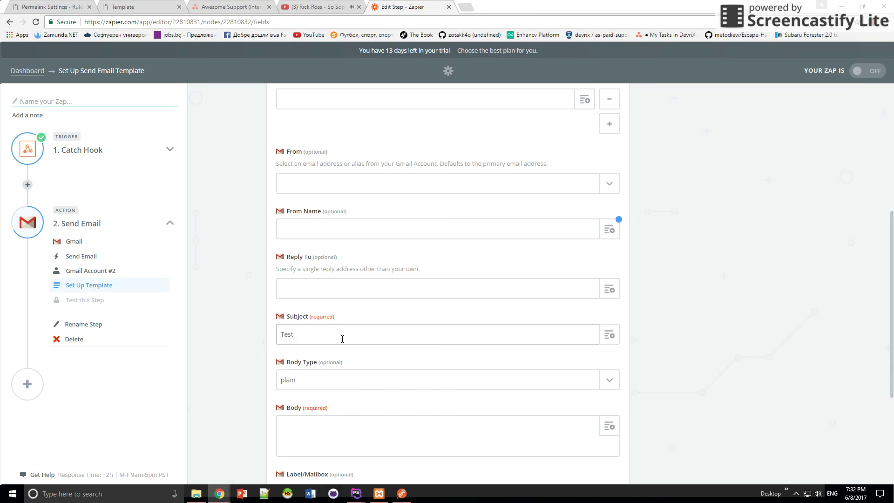
text(From Zapier)
scroll(343, 339, down, 2)
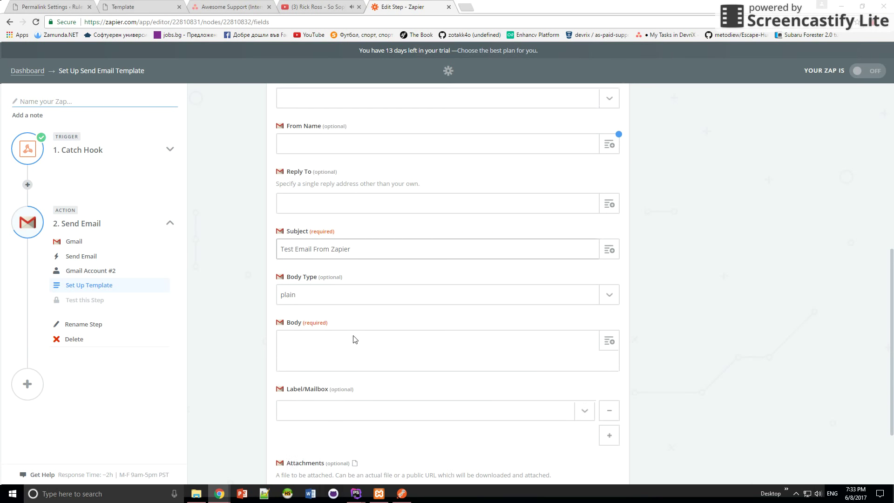
Write the body note about custom fields and insert the Catch Hook Name value after it.
click(390, 337)
text(Here we can add)
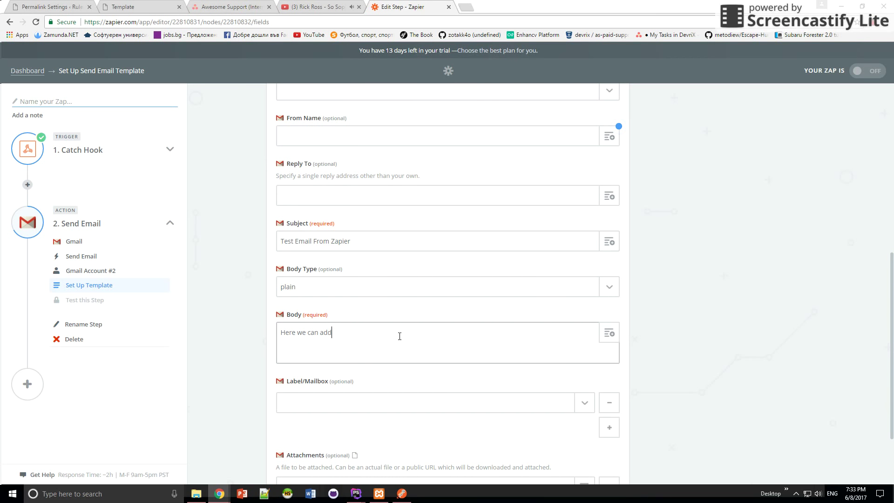
text( tagt)
text(s)
text( (custom field))
click(609, 333)
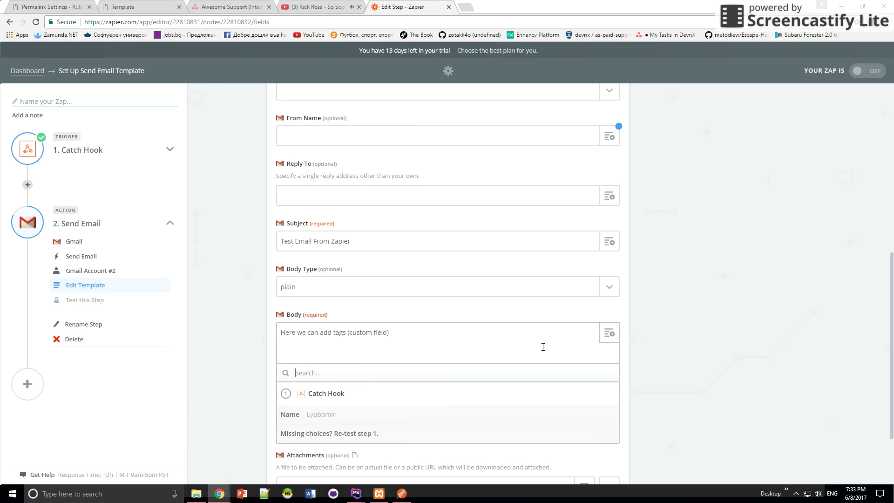
click(285, 419)
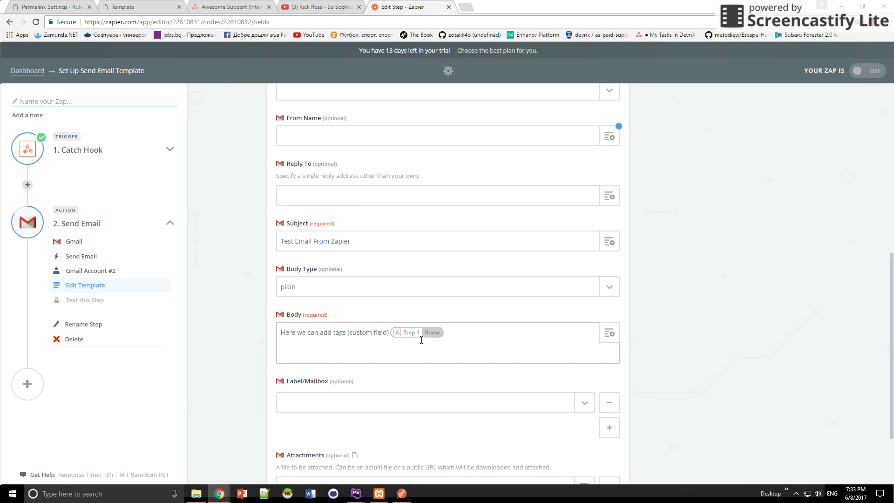
scroll(403, 345, down, 3)
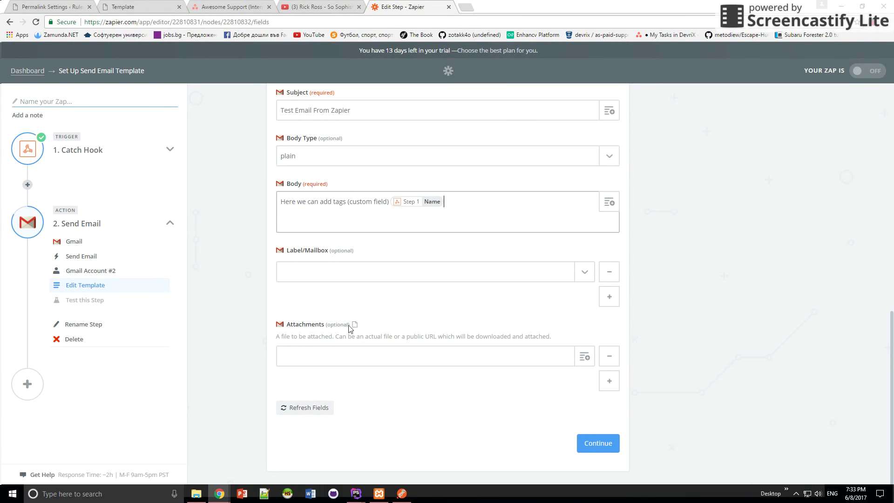
Continue past the template preview and send the Gmail test email, getting a success result.
click(595, 448)
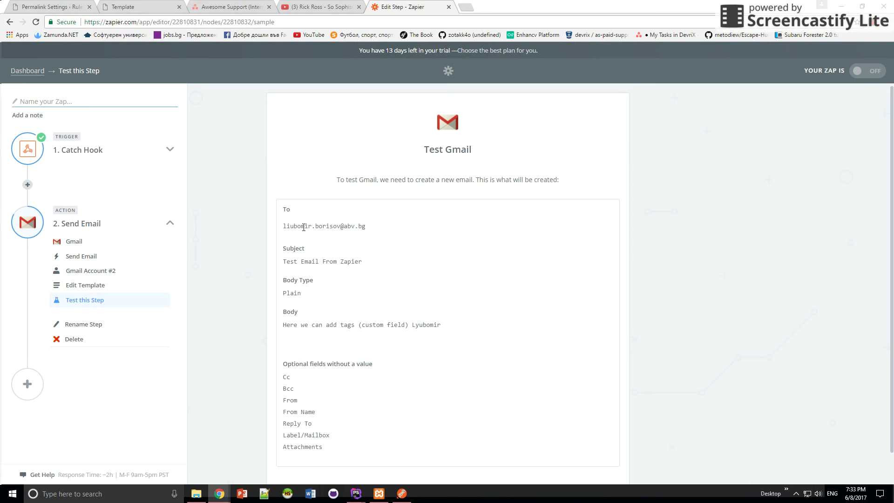
scroll(468, 190, down, 3)
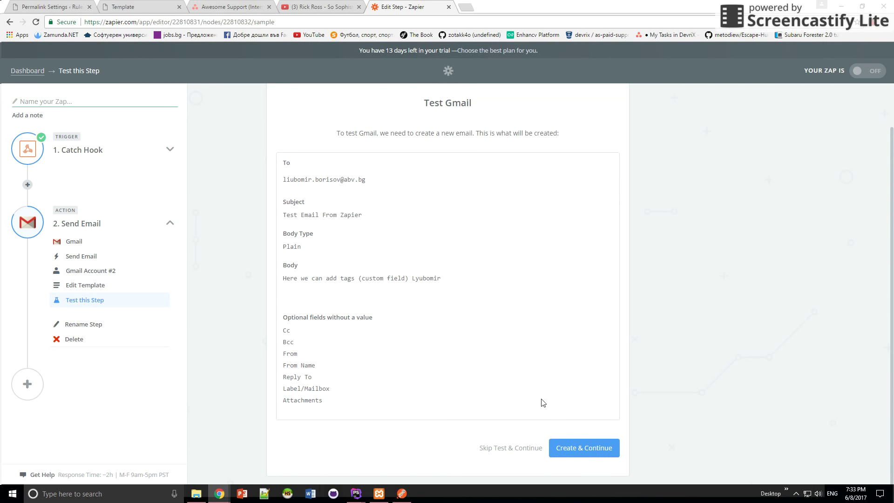
click(592, 445)
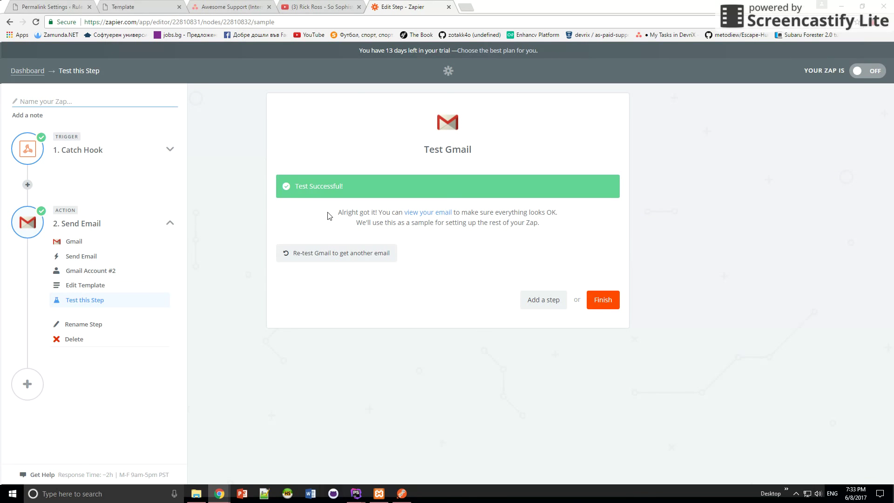
drag(378, 212, 457, 213)
click(481, 266)
Open abv.bg in a new tab, log in with the saved username, and open the Test Email From Zapier message.
click(465, 9)
text(abv.b)
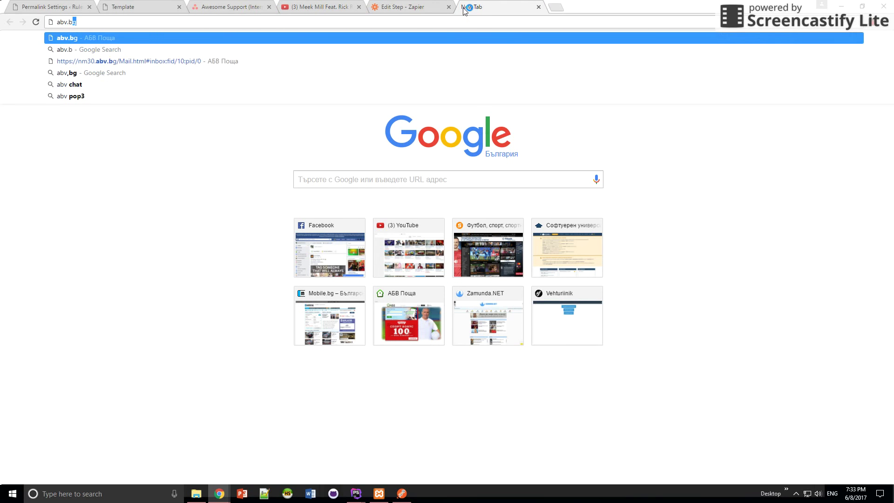
key(Return)
click(320, 174)
click(298, 183)
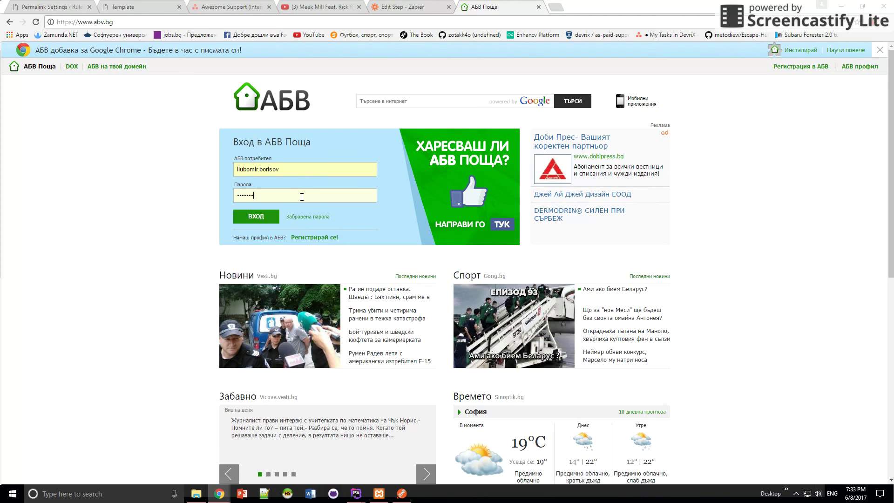
key(Return)
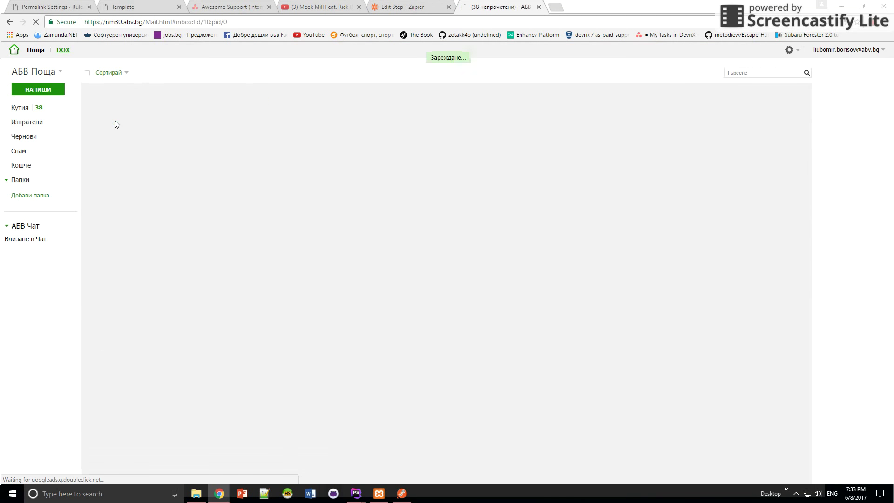
click(134, 93)
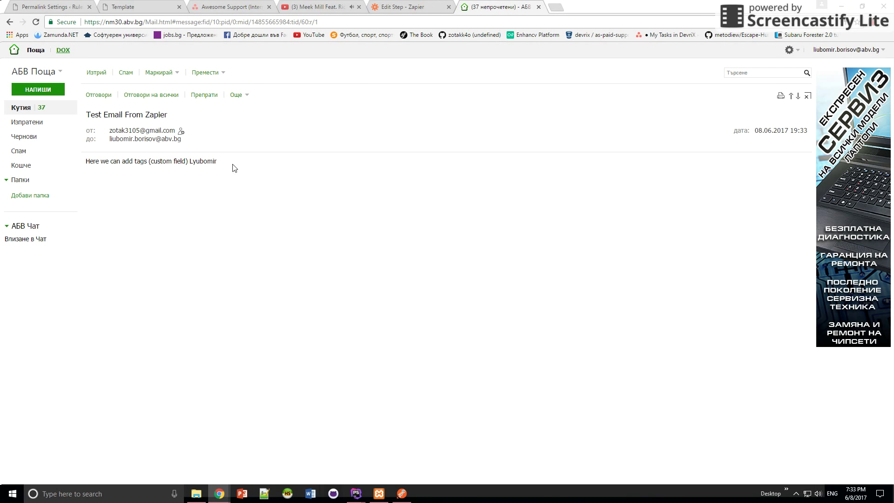
Highlight the submitted name in the email body, then return to the Zapier tab.
drag(217, 162, 80, 163)
click(211, 162)
drag(217, 162, 85, 161)
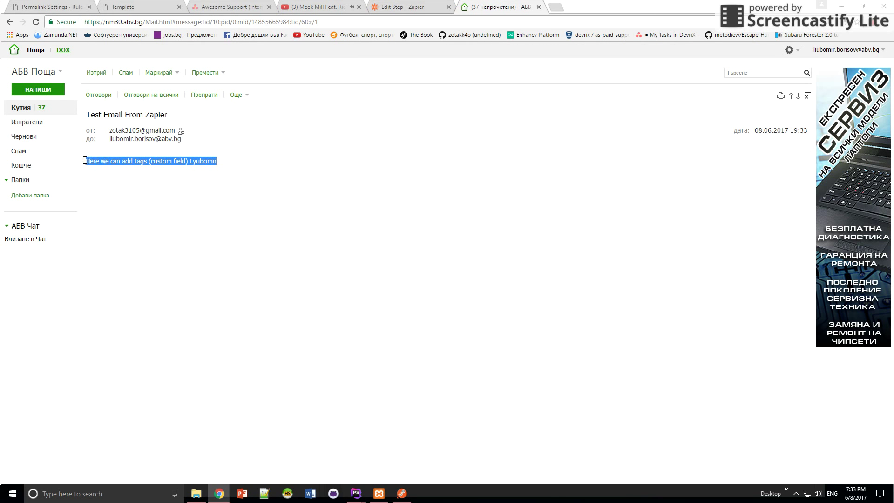
click(203, 195)
double_click(197, 161)
click(375, 211)
click(416, 6)
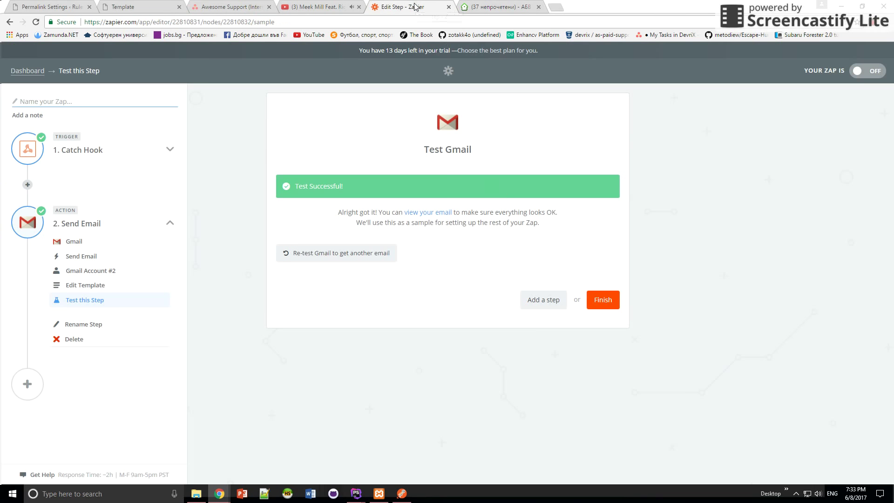
Name the Zap 'Email Zap', turn it on, and view it on the dashboard.
click(602, 300)
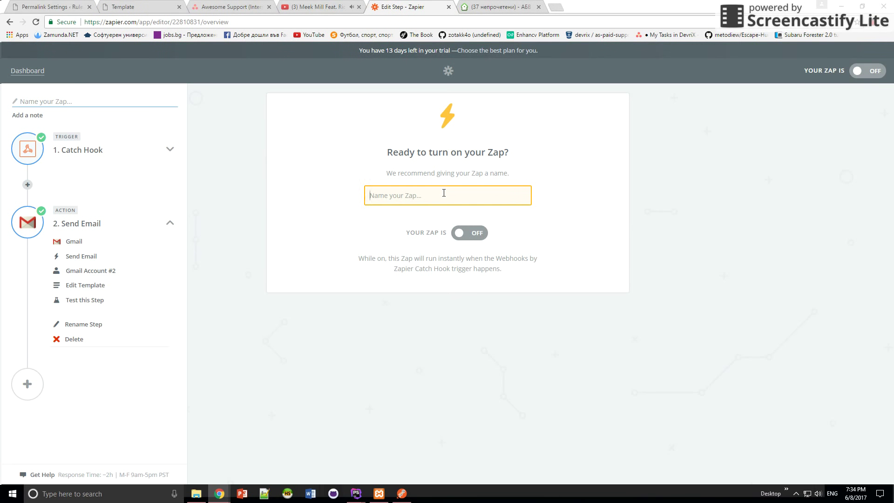
text(Email Zap)
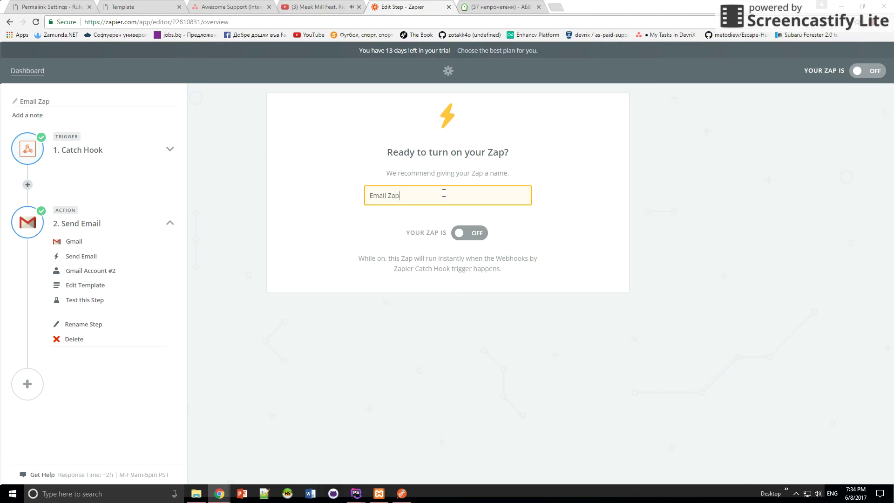
click(473, 234)
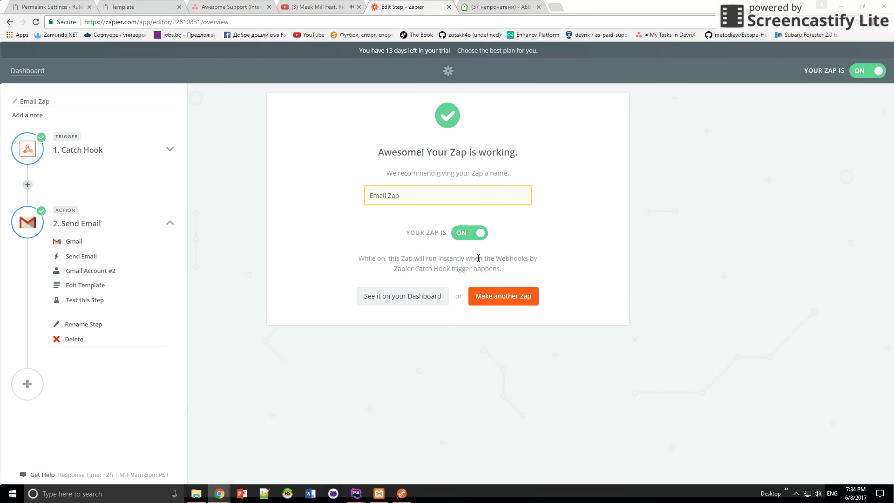
click(405, 296)
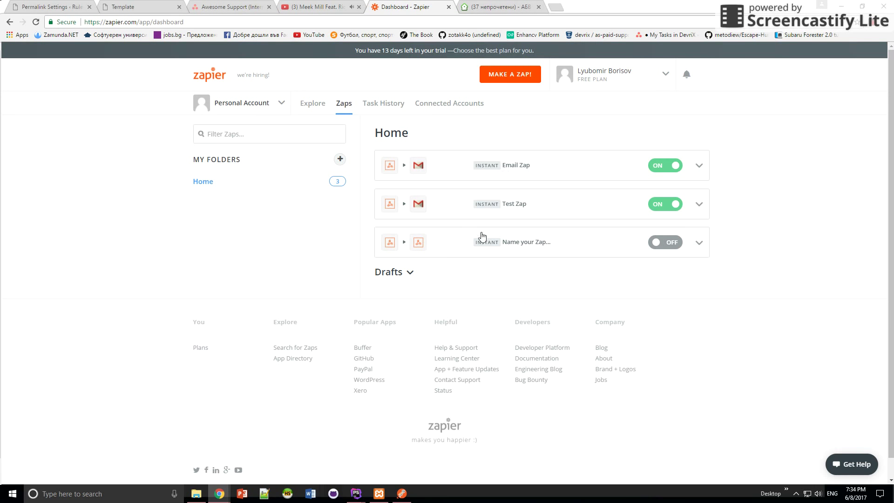
Bring PhpStorm's warnings.php forward and type a note on line 5 about submitting the form to Zapier.
mouse_move(354, 496)
click(398, 441)
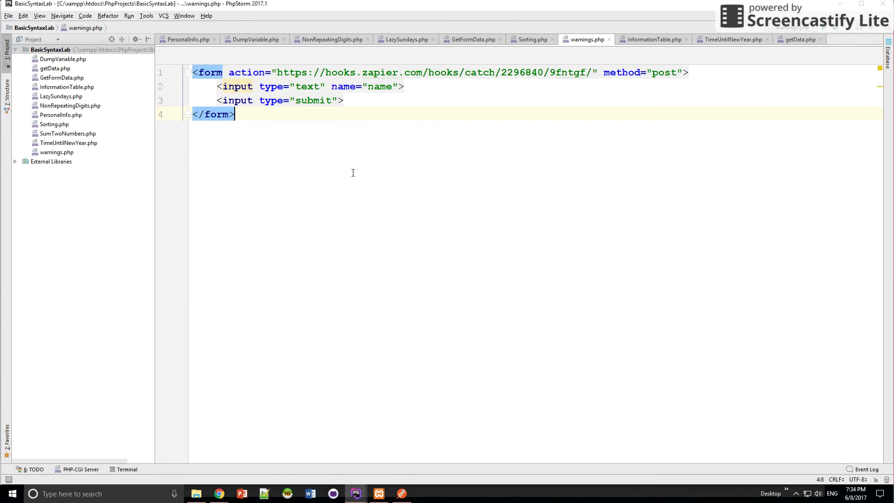
scroll(337, 198, up, 5)
text(Let's make a f)
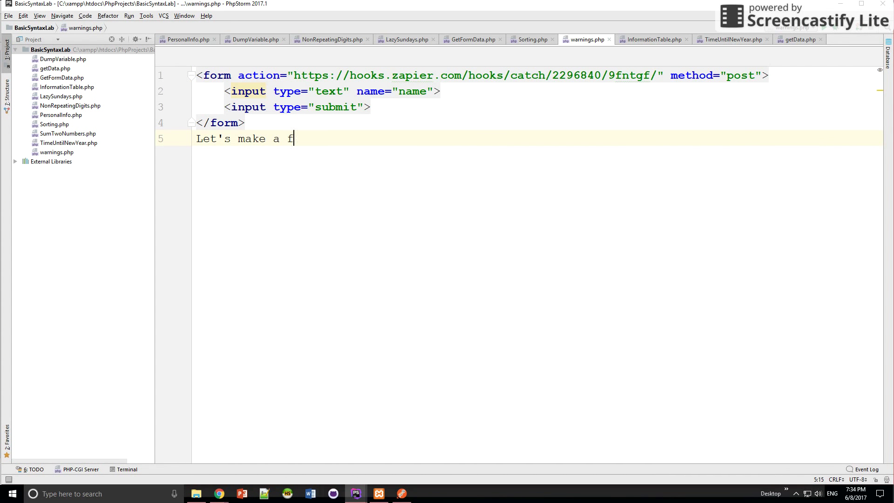
text(orm and try to)
text( uubmit )
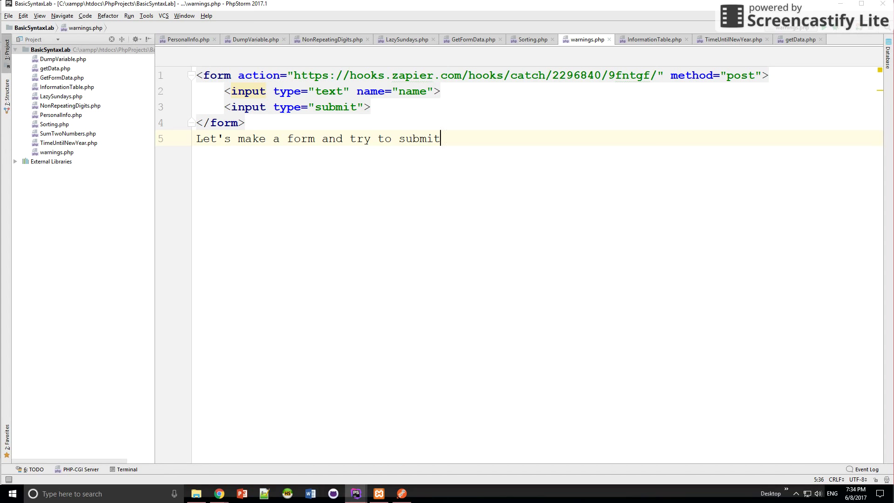
text( it's details to zapier :)
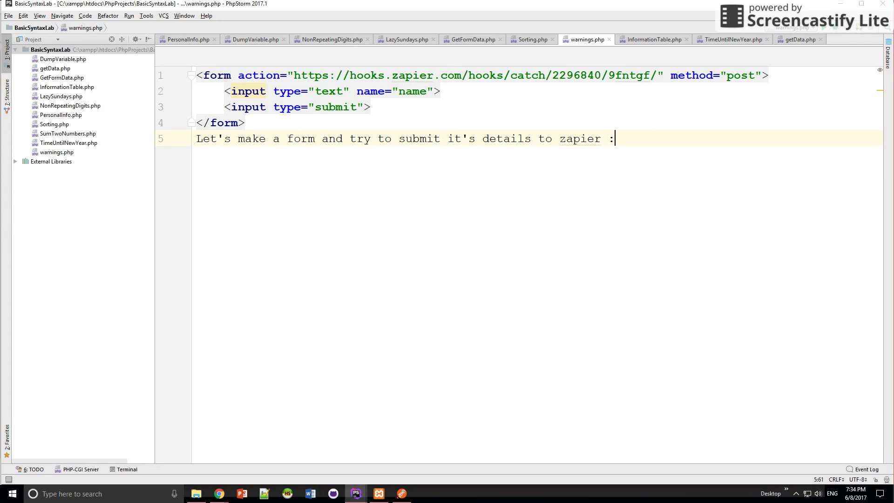
text())
Comment out the line 5 note, then select and delete it, leaving the line blank.
click(198, 138)
text(//)
click(482, 138)
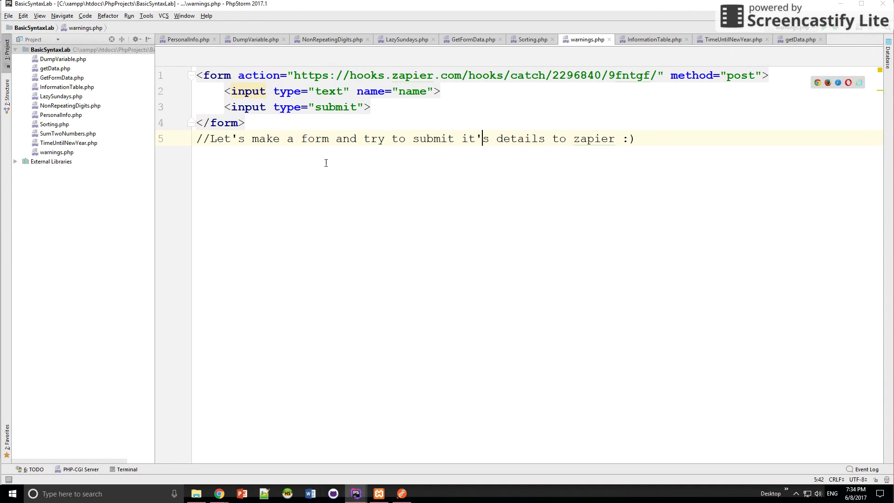
drag(665, 134, 195, 138)
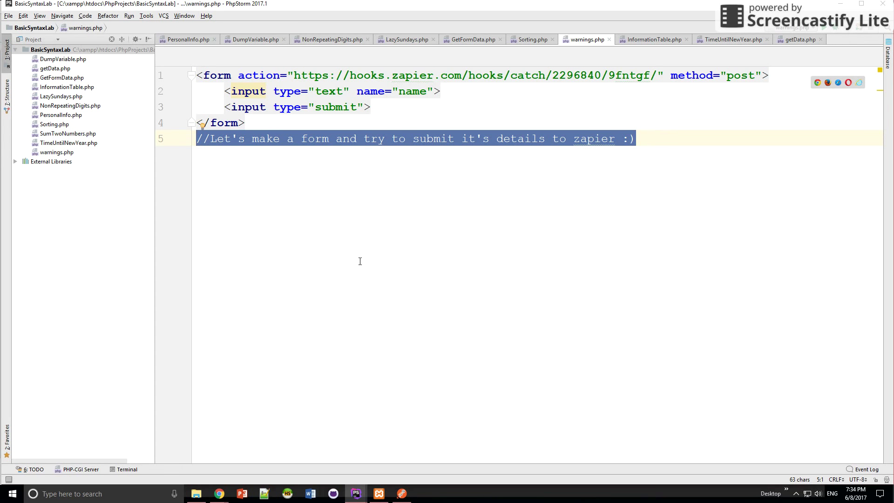
key(BackSpace)
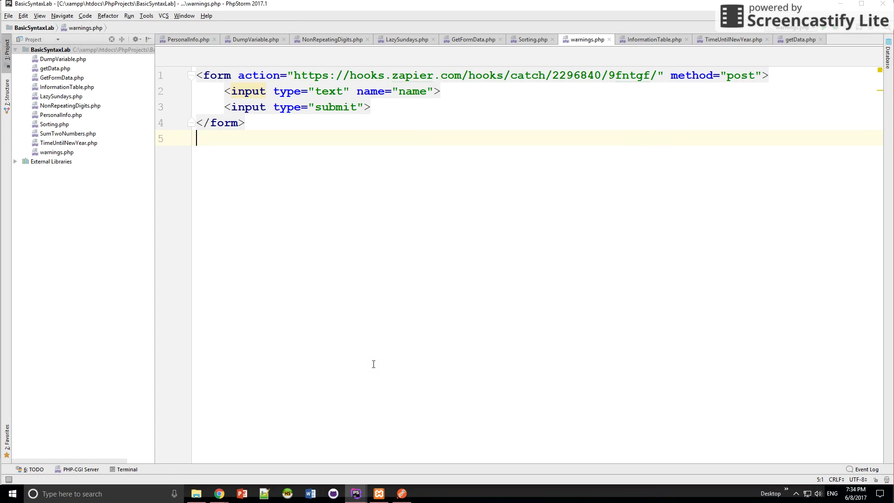
Replace the form's action URL on line 1 of warnings.php with the webhook URL tested in Postman.
click(379, 494)
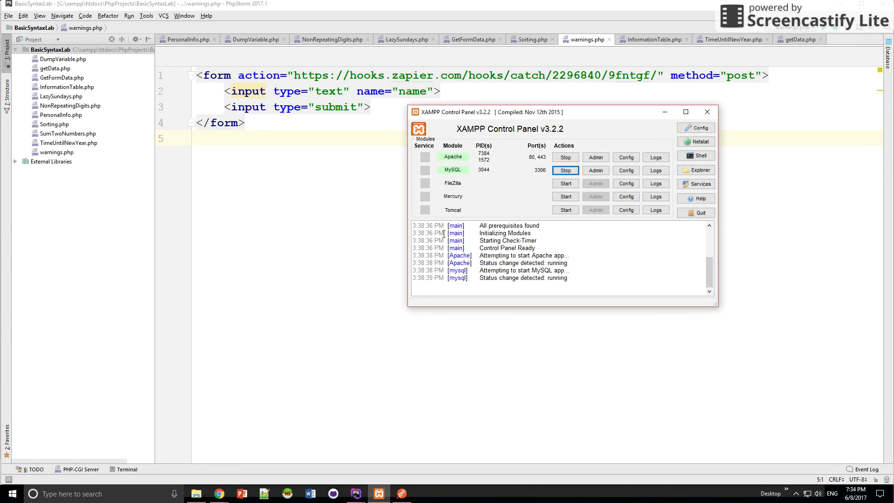
click(402, 493)
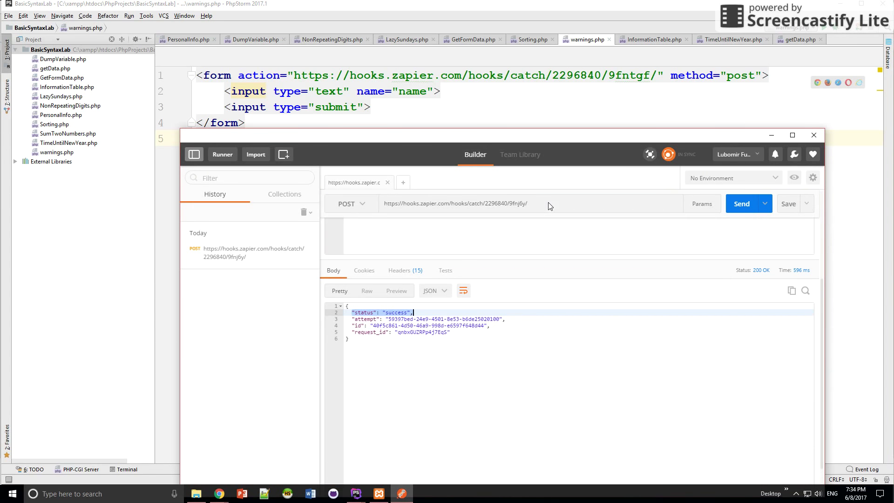
drag(552, 205, 385, 209)
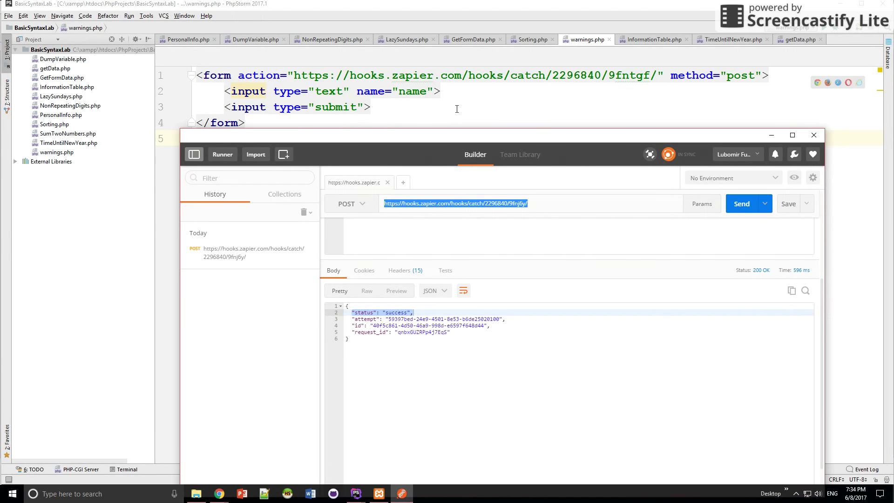
click(456, 109)
drag(293, 75, 658, 78)
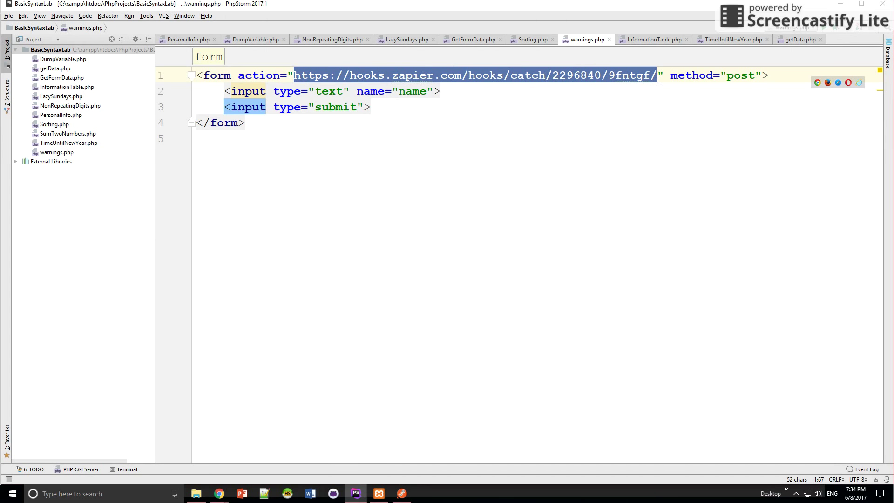
key(ctrl+v)
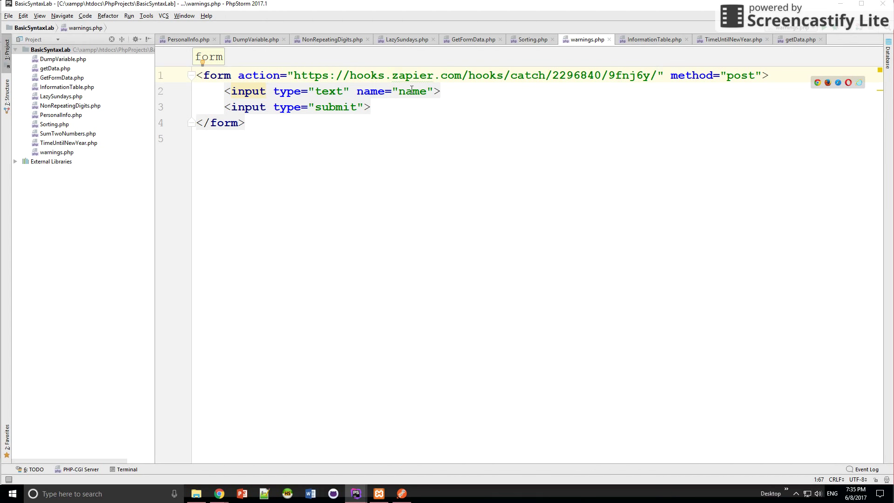
Check the input's name value on line 2 of warnings.php.
double_click(408, 92)
click(418, 91)
double_click(418, 86)
key(Down)
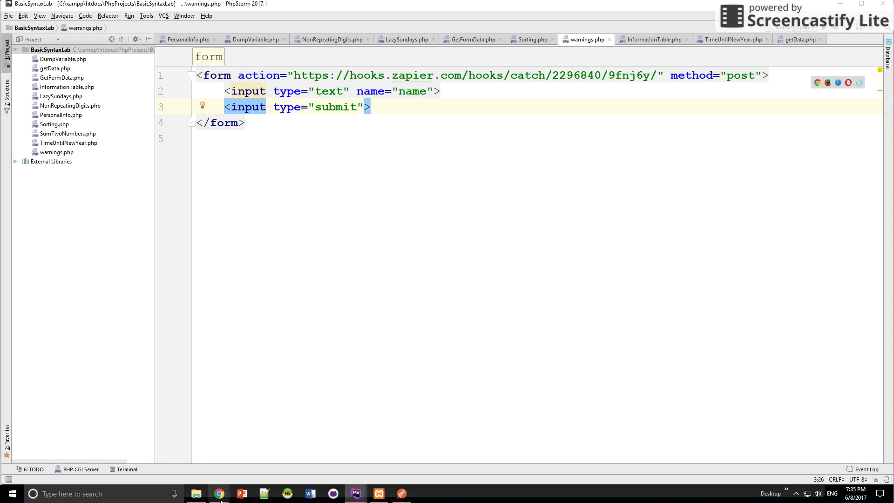
Load localhost/PhpProjects/BasicSyntaxLab/warnings.php in a new Chrome tab.
mouse_move(219, 498)
click(188, 456)
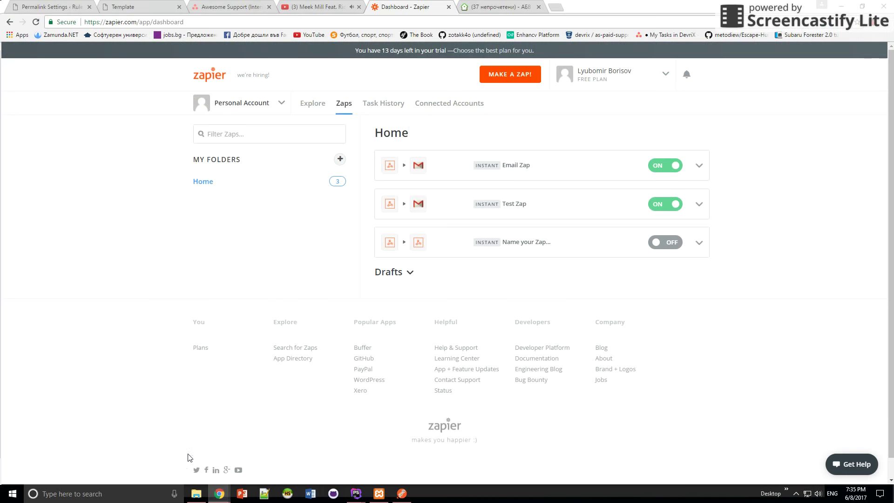
click(556, 9)
text(localhost:8000)
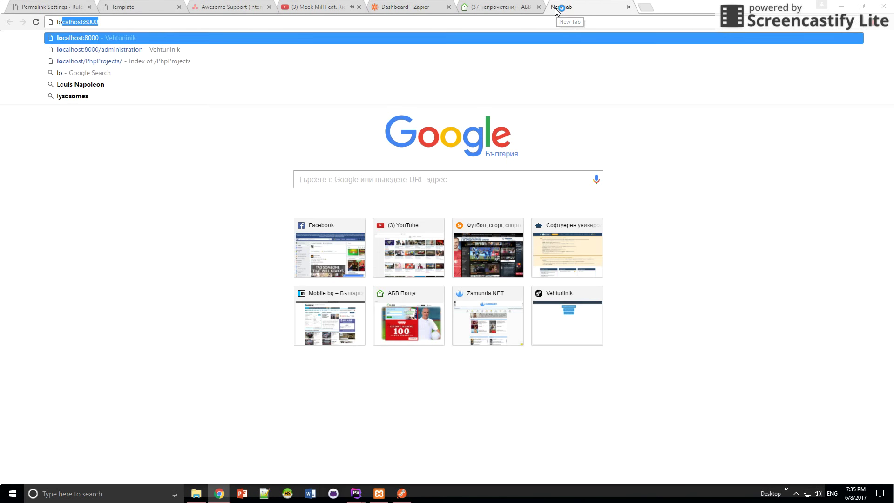
key(Down)
key(Return)
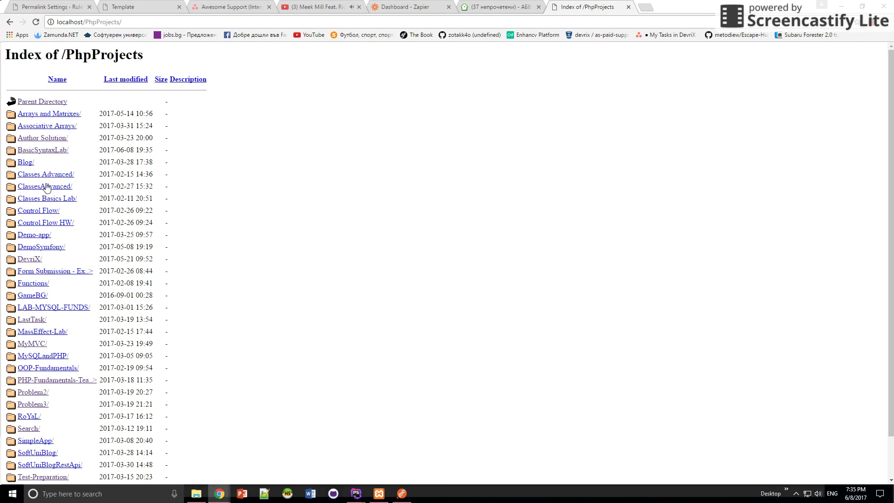
click(43, 150)
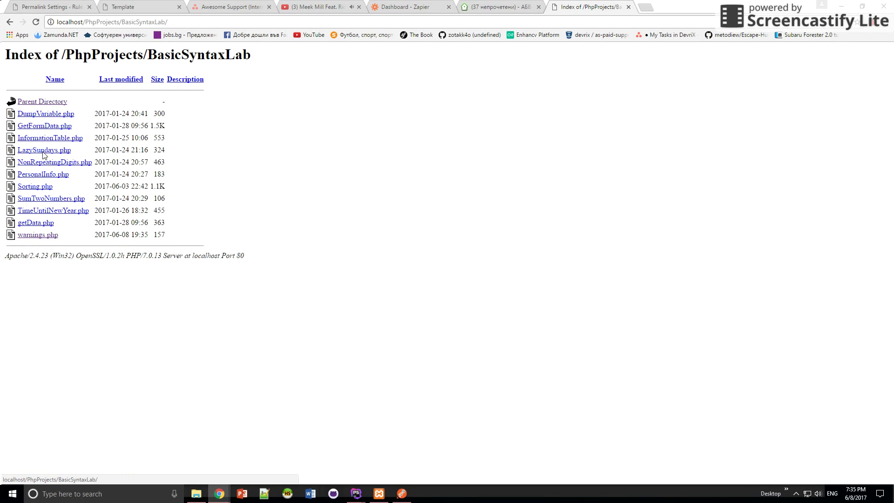
click(32, 238)
Submit 'Just Do It !! :)' through the form and confirm the webhook's JSON success response.
click(65, 50)
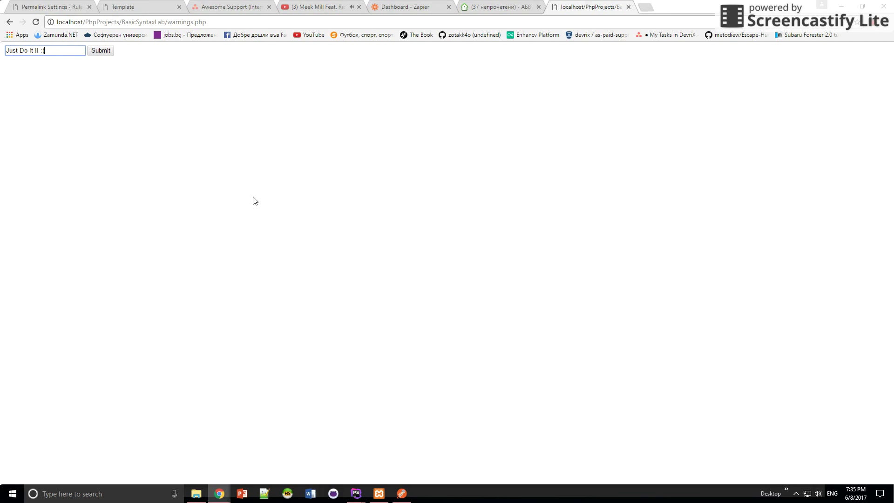
triple_click(58, 50)
click(72, 80)
click(94, 52)
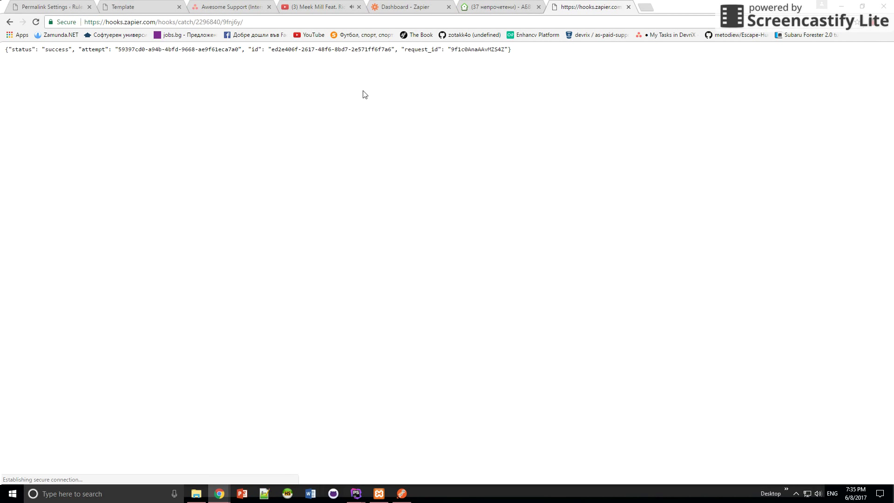
drag(5, 49, 542, 59)
click(567, 62)
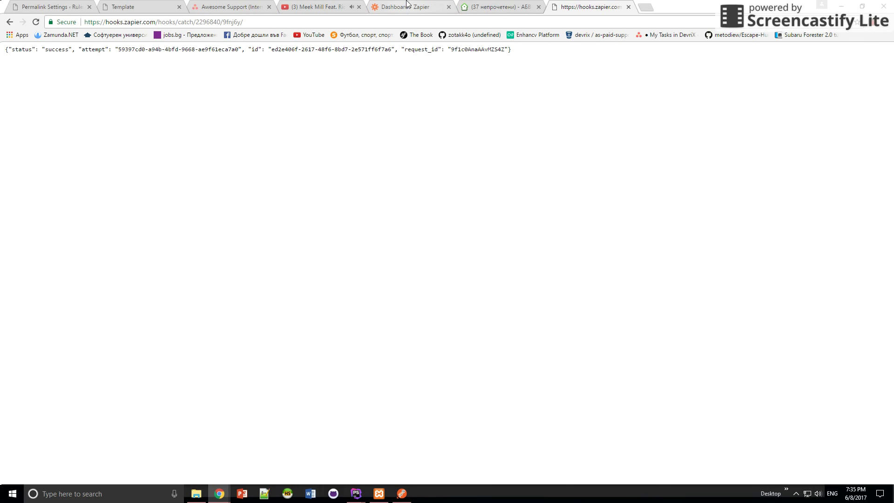
click(497, 7)
Refresh the ABV Mail inbox and open the newest Zapier test email containing 'Just Do It !! :)'.
click(41, 108)
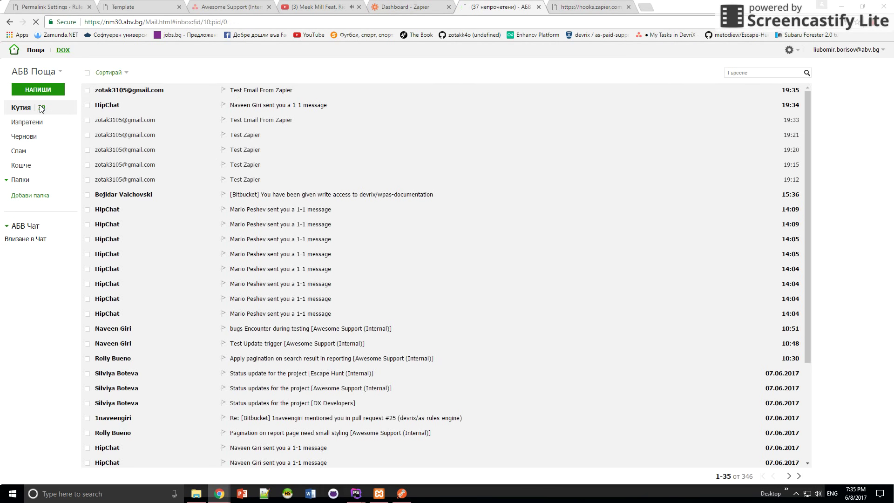
click(175, 92)
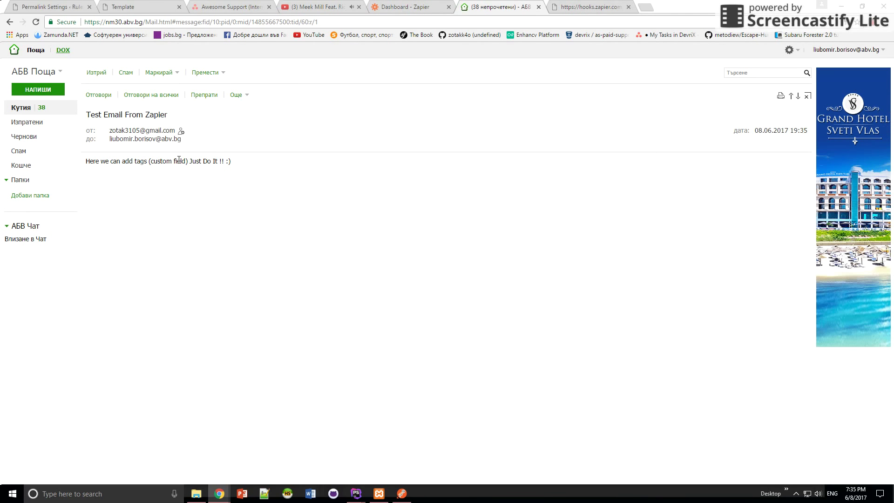
drag(189, 161, 245, 160)
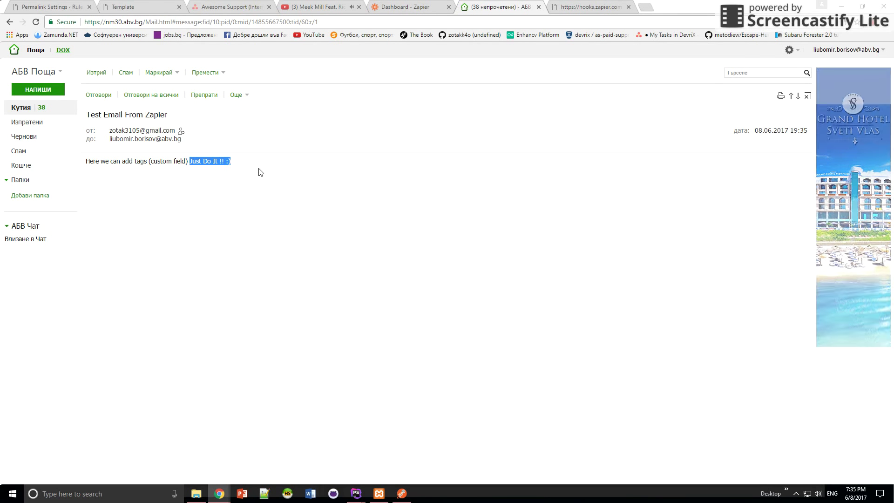
click(268, 185)
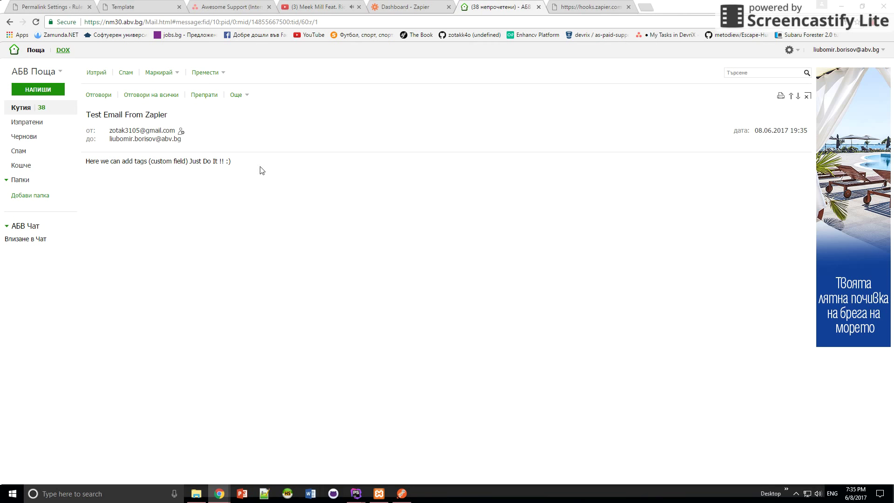
right_click(245, 164)
click(426, 296)
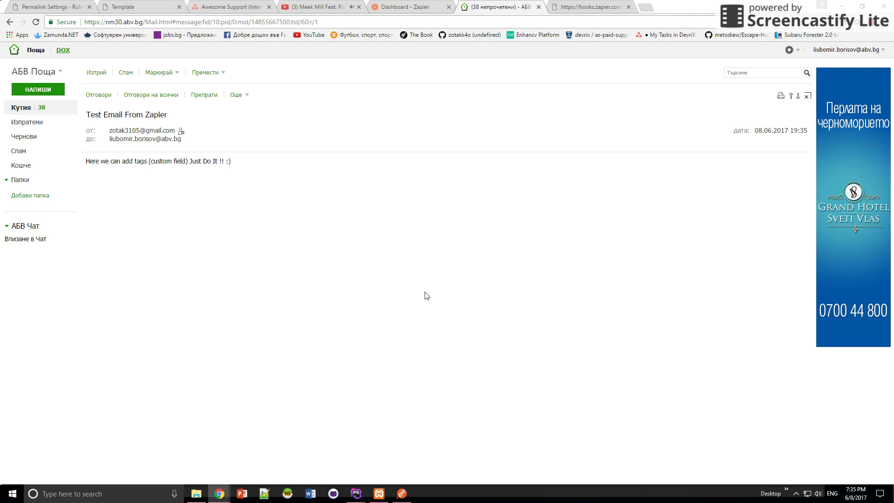